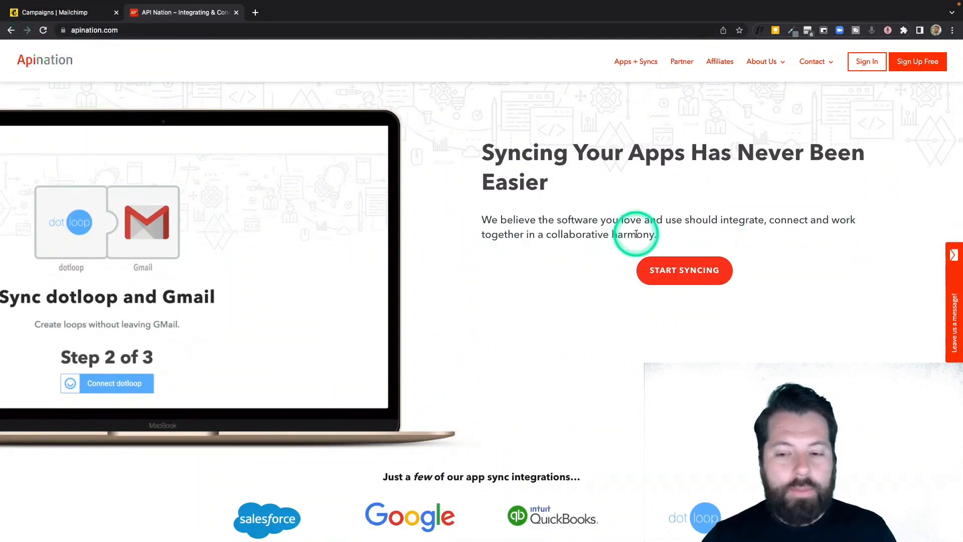
# Browse the catalogue of all applications and open the ONE Suite CRM integration page
pyautogui.click(691, 272)
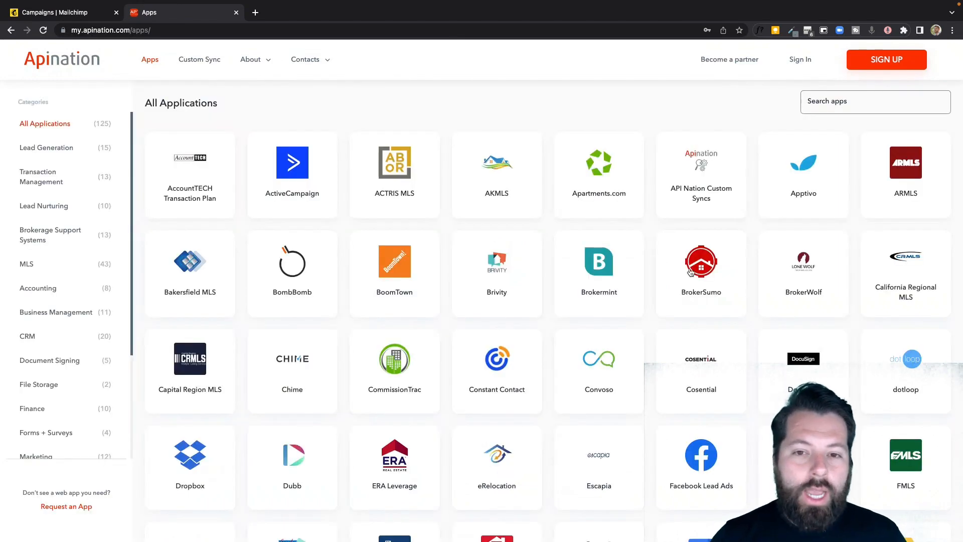
pyautogui.scroll(-6, 695, 205)
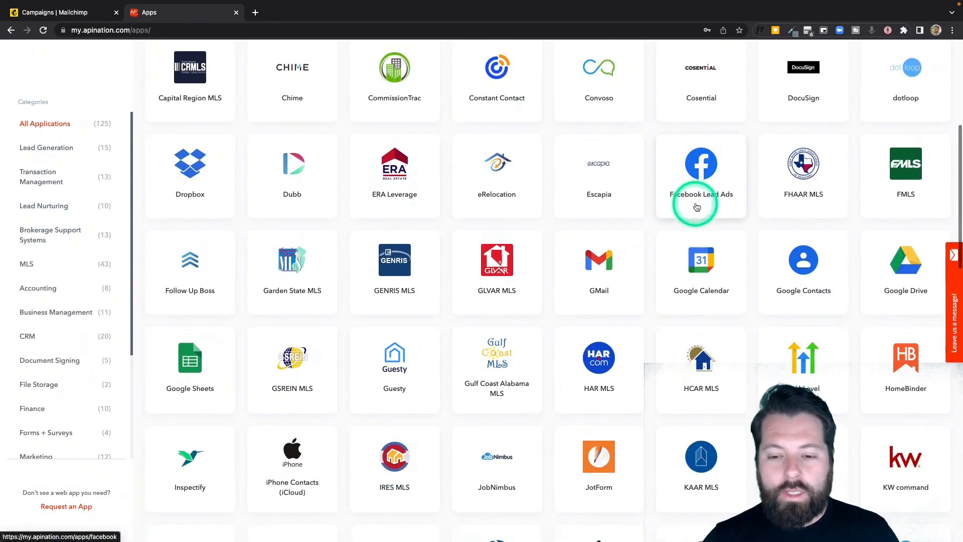
pyautogui.scroll(-6, 572, 405)
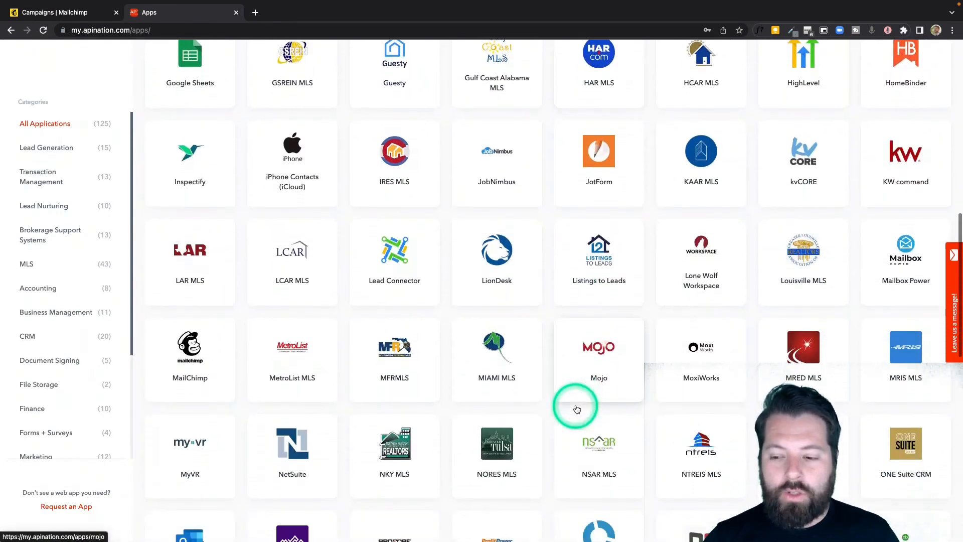
pyautogui.scroll(-2, 577, 409)
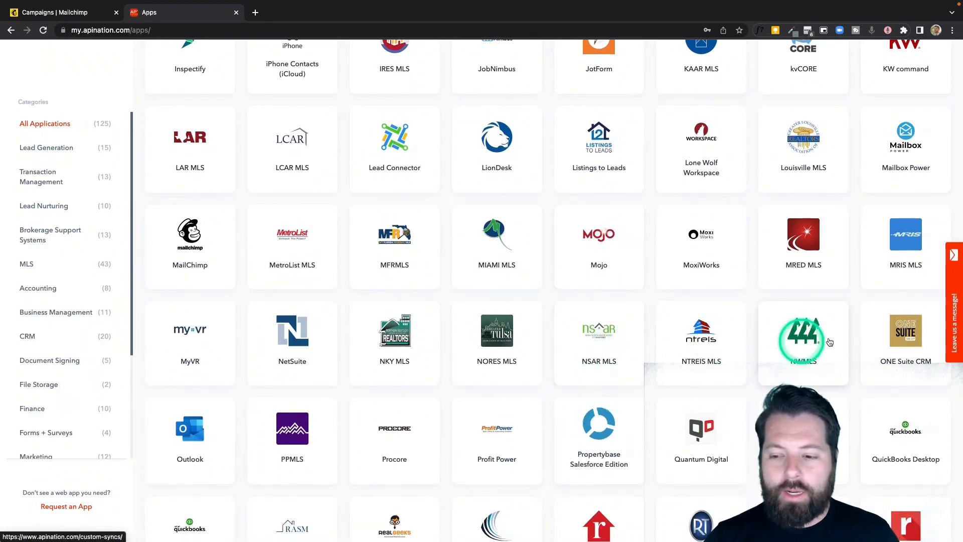
pyautogui.click(906, 334)
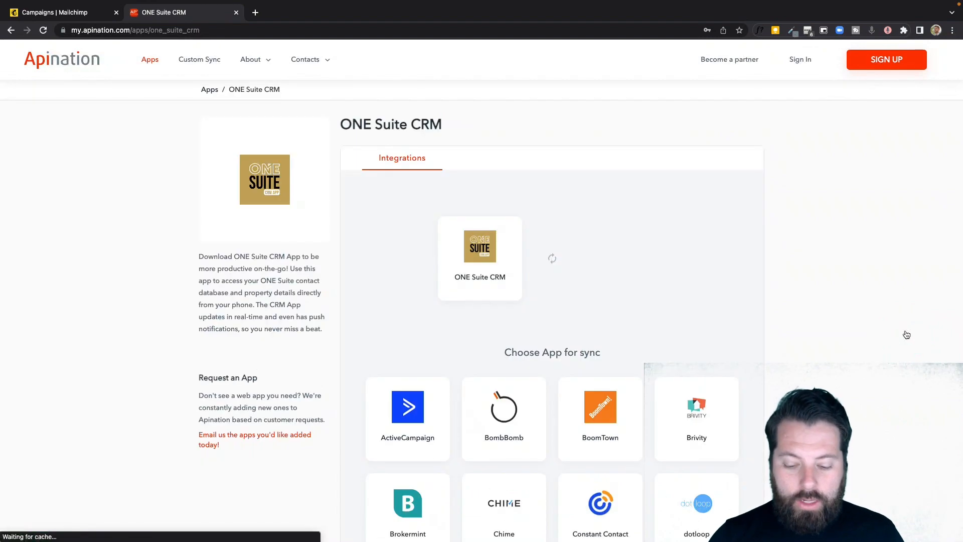
# Choose MailChimp as the app to sync with ONE Suite CRM
pyautogui.scroll(-4, 591, 350)
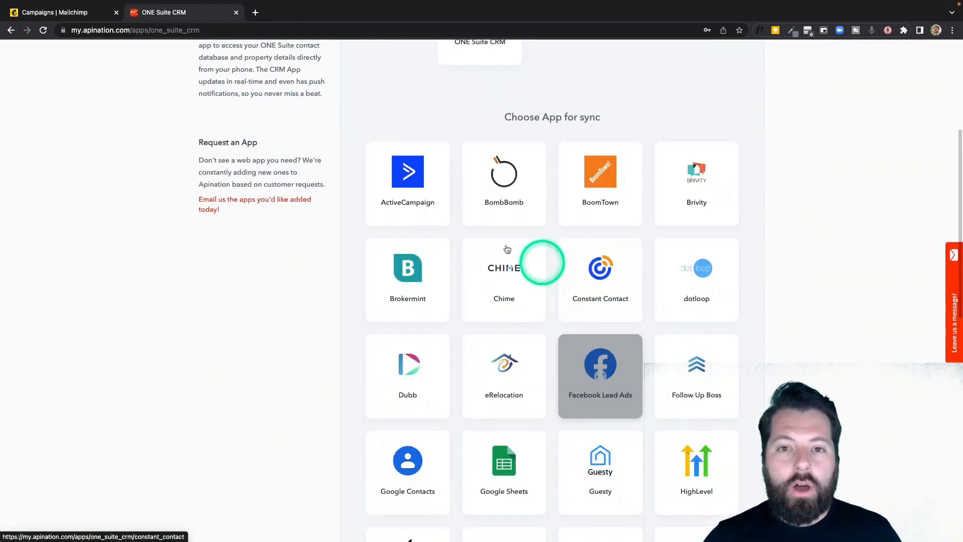
pyautogui.scroll(-2, 585, 402)
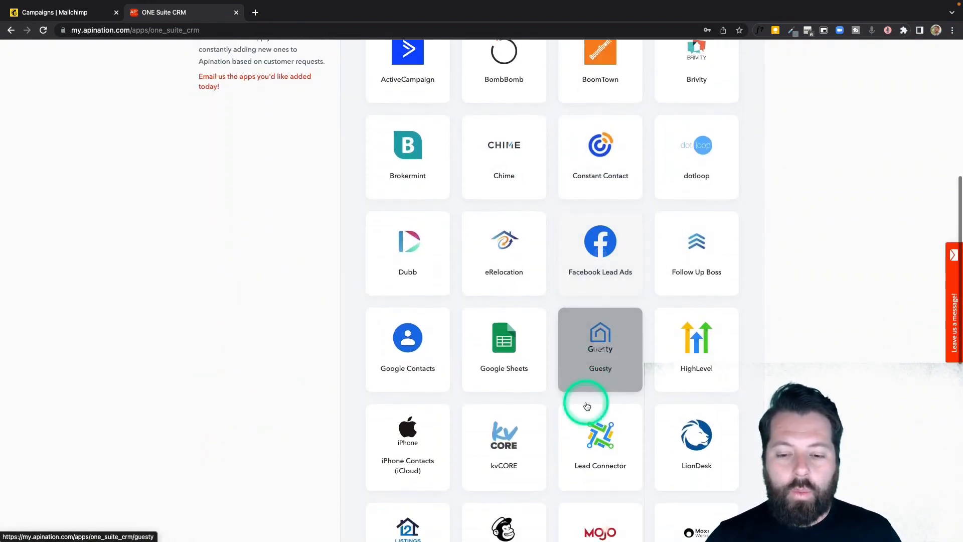
pyautogui.scroll(-2, 587, 405)
pyautogui.click(504, 466)
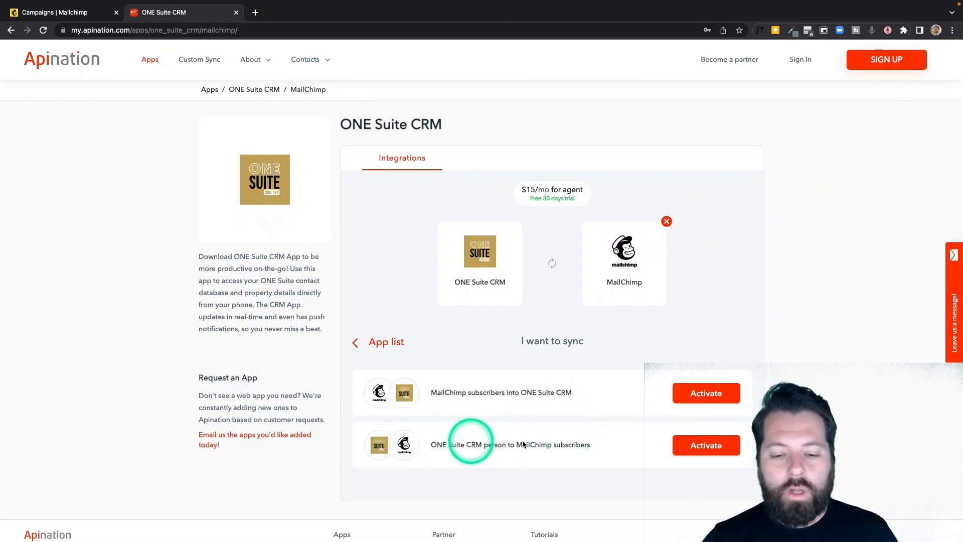
# Activate the "ONE Suite CRM person to MailChimp subscribers" sync and sign in with a Google account
pyautogui.click(705, 445)
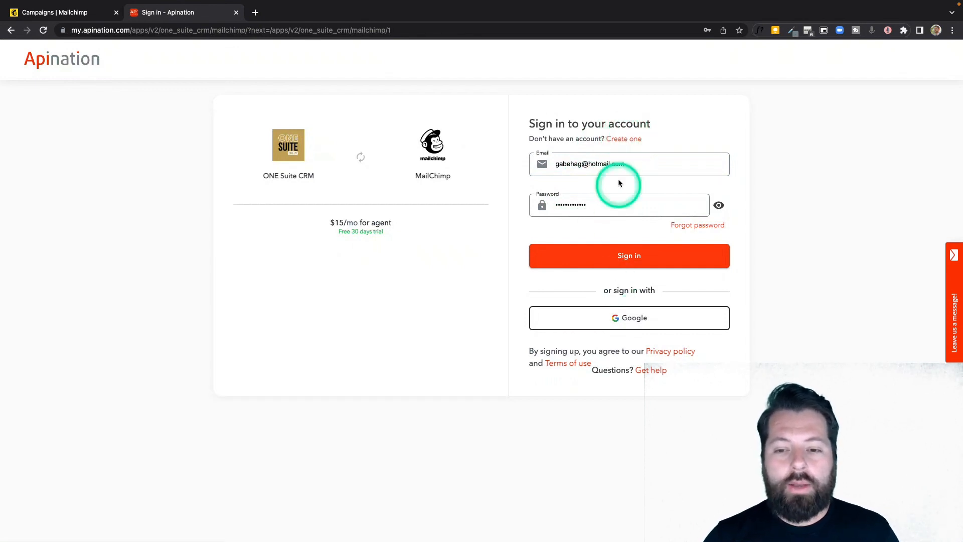
pyautogui.click(604, 323)
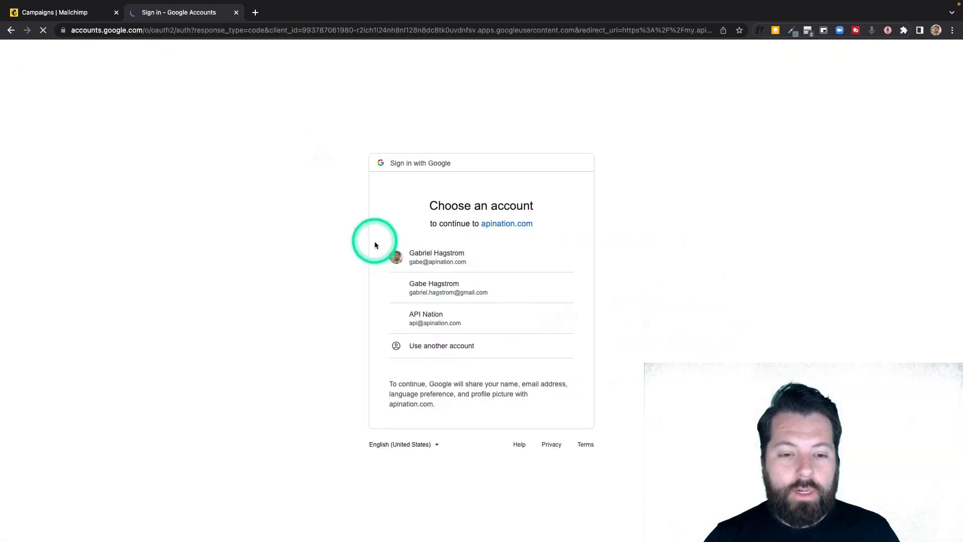
pyautogui.click(374, 241)
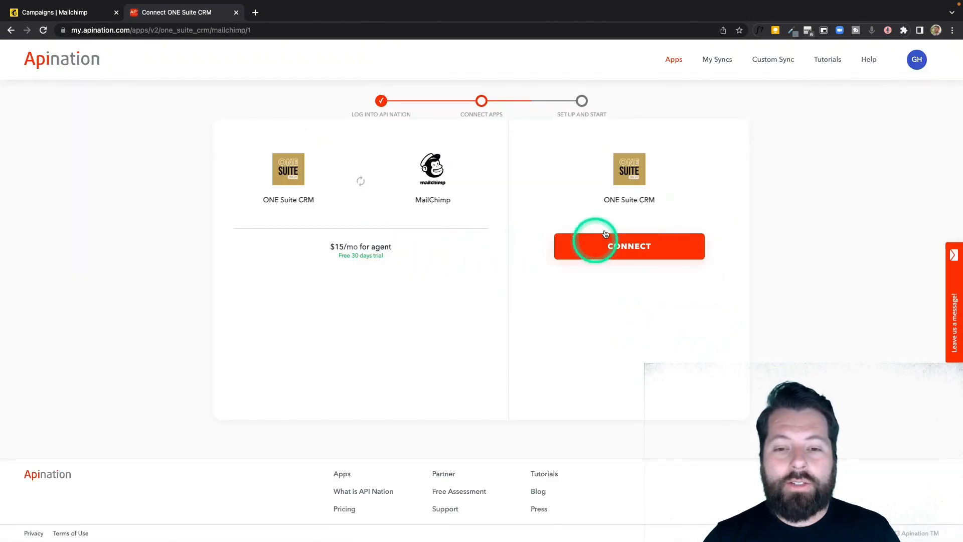
# Connect the ONE Suite CRM account by entering a connection name, the CRM user name, the account password and the e-mail address
pyautogui.click(626, 249)
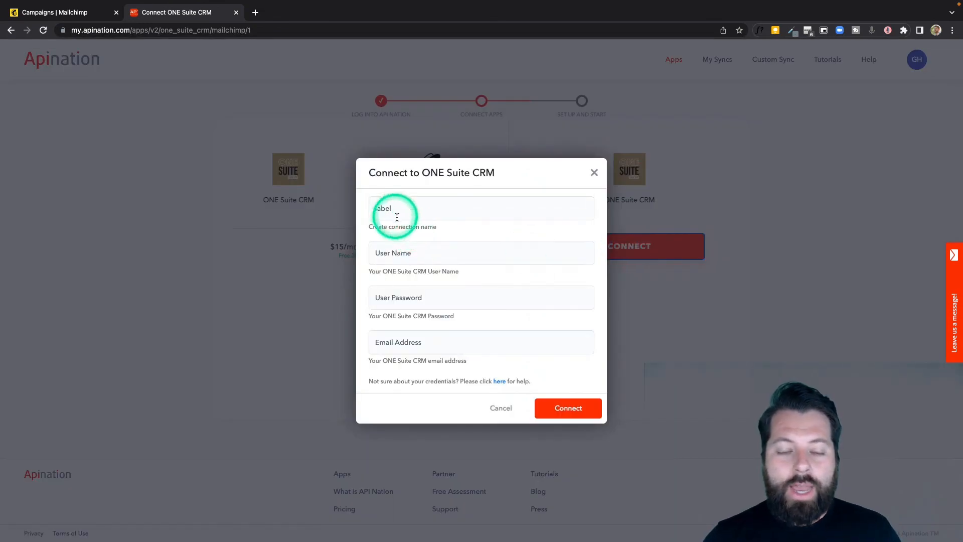
pyautogui.click(376, 208)
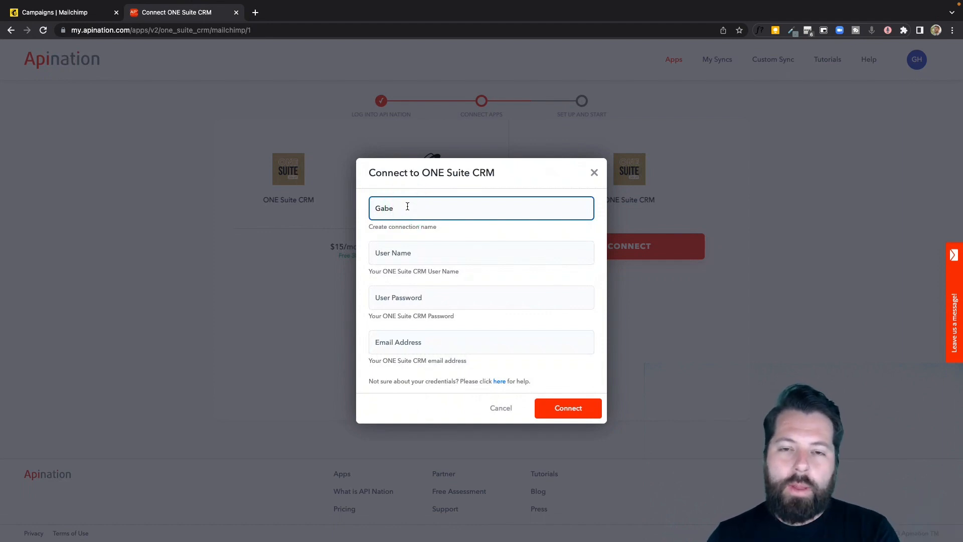
pyautogui.click(387, 209)
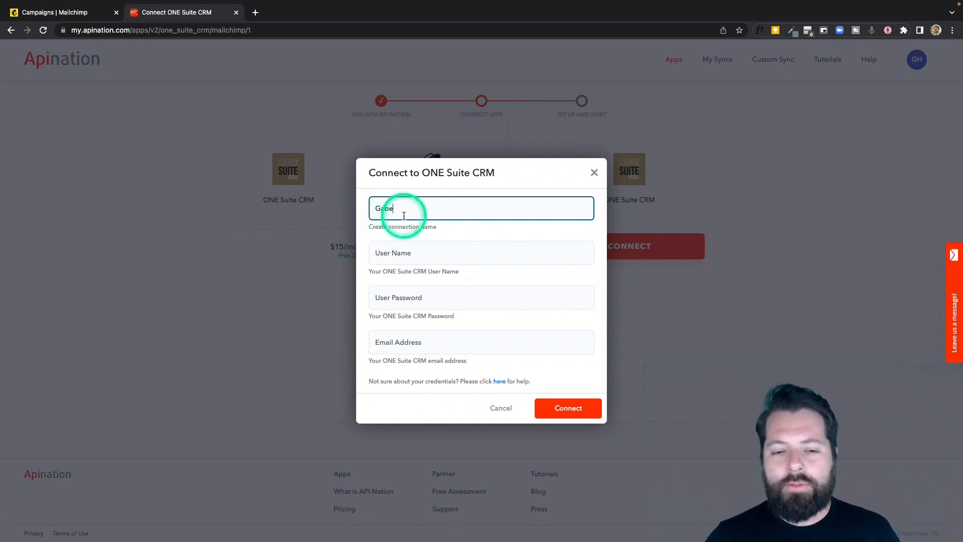
pyautogui.click(416, 247)
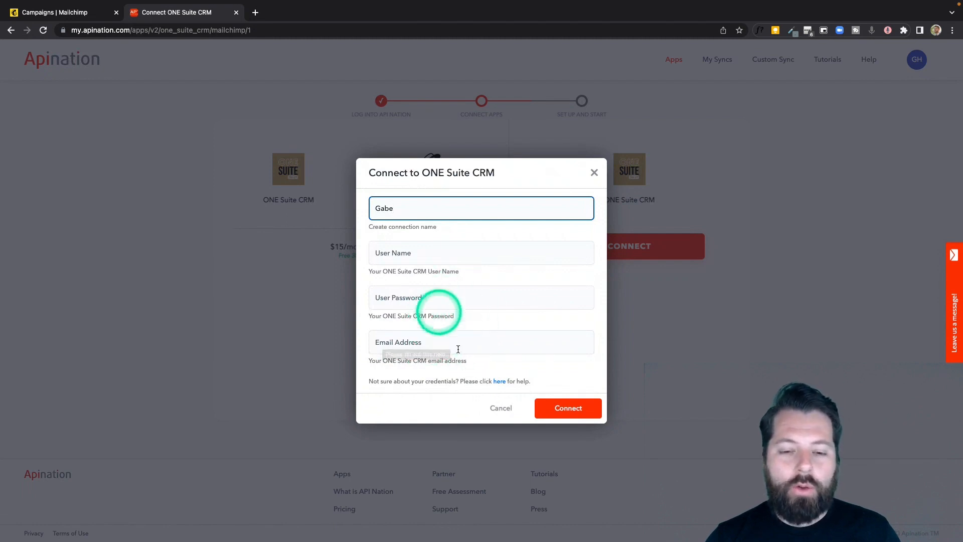
pyautogui.click(776, 30)
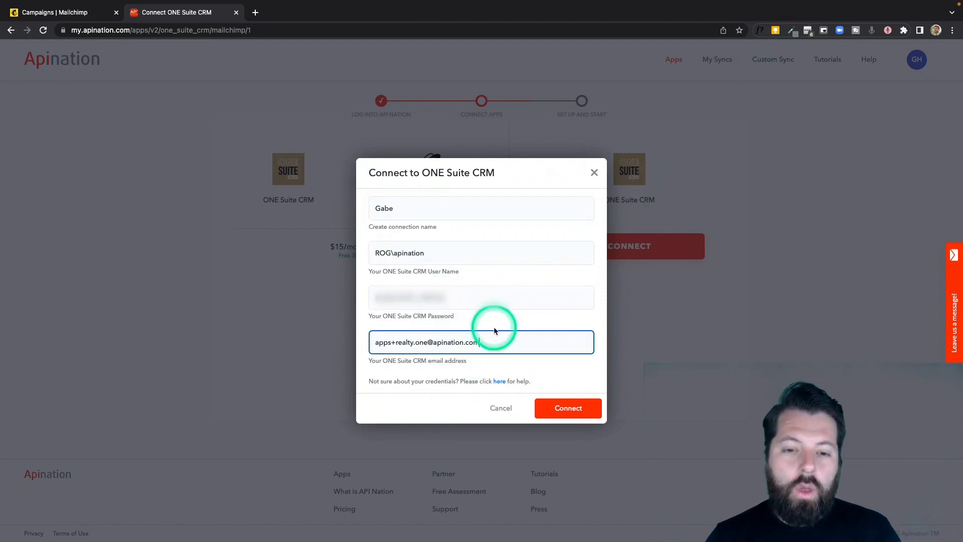
pyautogui.click(558, 401)
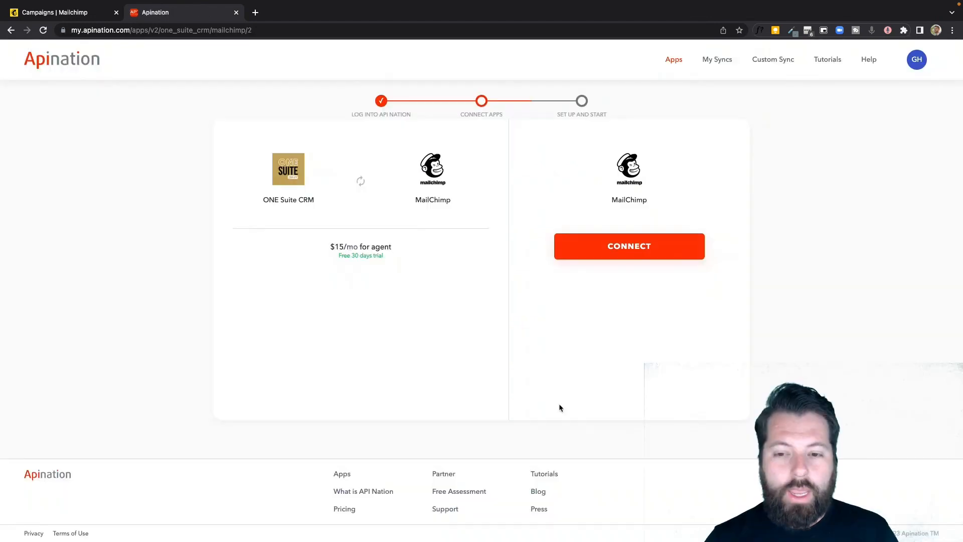
# Start the MailChimp connection and enter a connection name
pyautogui.click(641, 246)
pyautogui.click(465, 250)
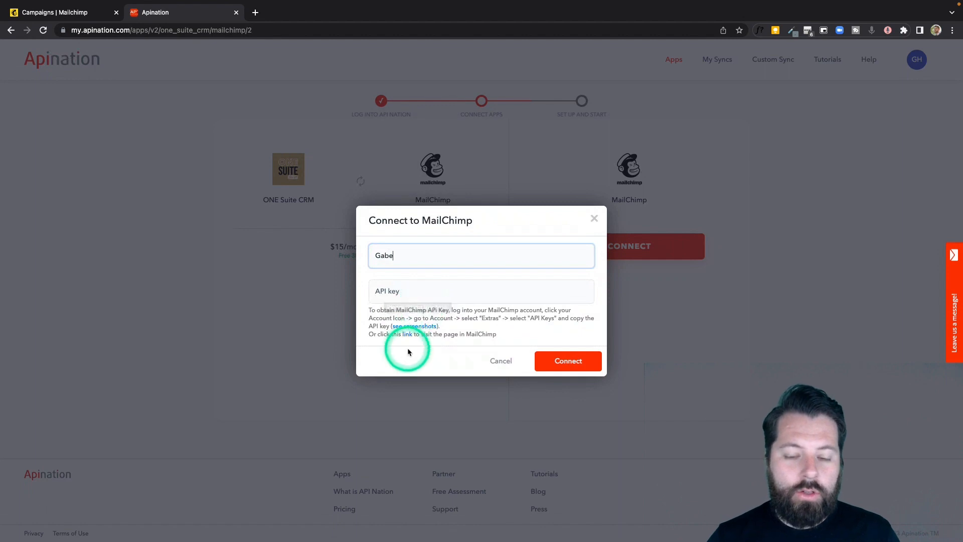
# Switch to the Mailchimp account and open its API keys page from the profile extras
pyautogui.click(84, 11)
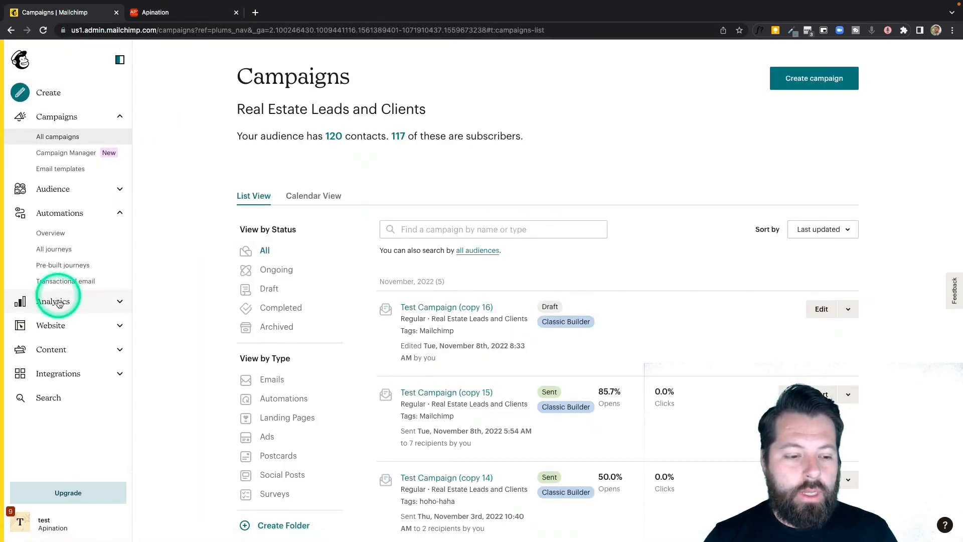
pyautogui.click(23, 524)
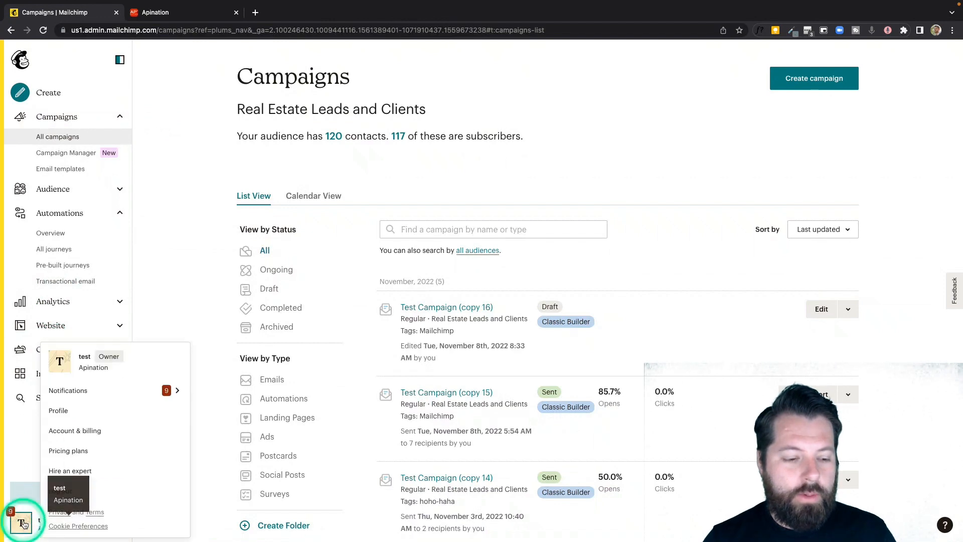
pyautogui.click(73, 412)
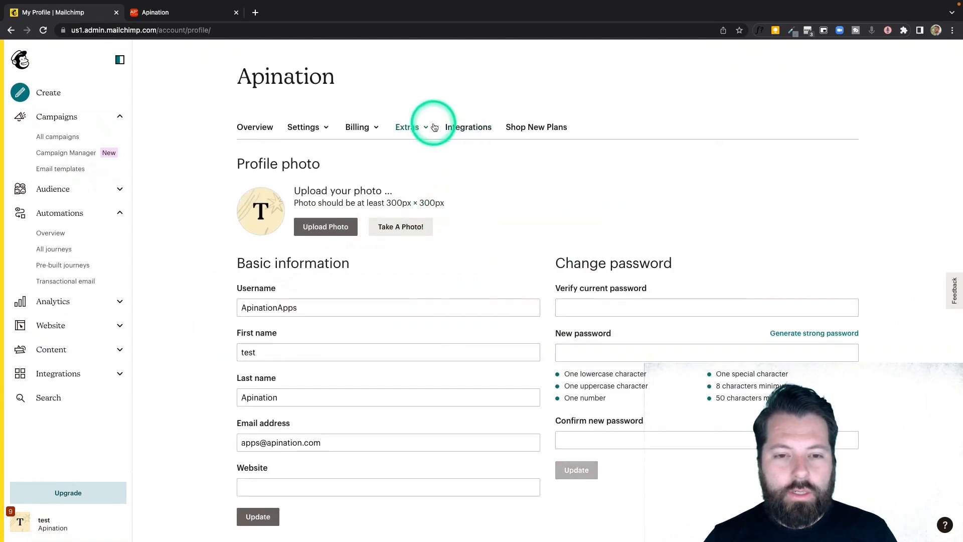
pyautogui.click(434, 127)
pyautogui.click(414, 175)
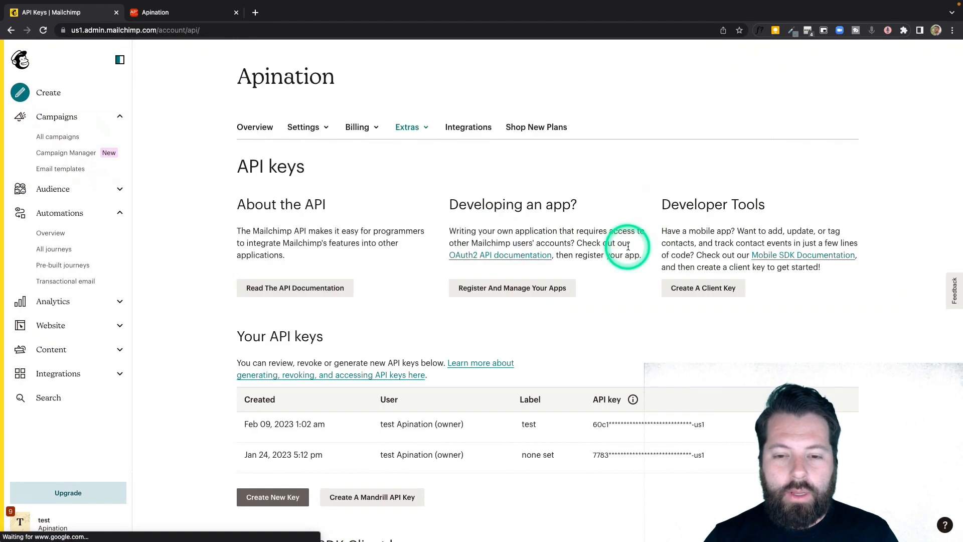
# Generate a new API key named after ONE Suite and copy the key to the clipboard
pyautogui.scroll(-4, 607, 411)
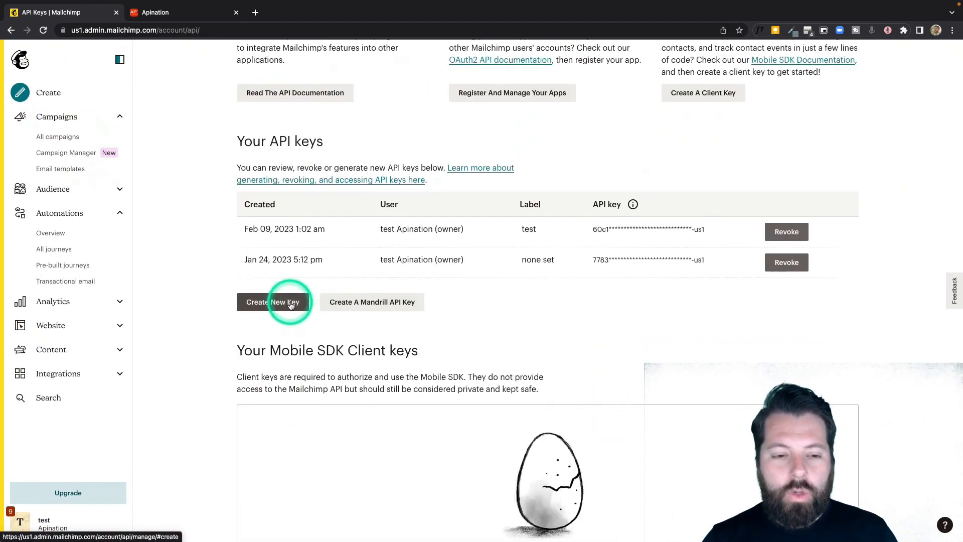
pyautogui.click(290, 303)
pyautogui.click(289, 183)
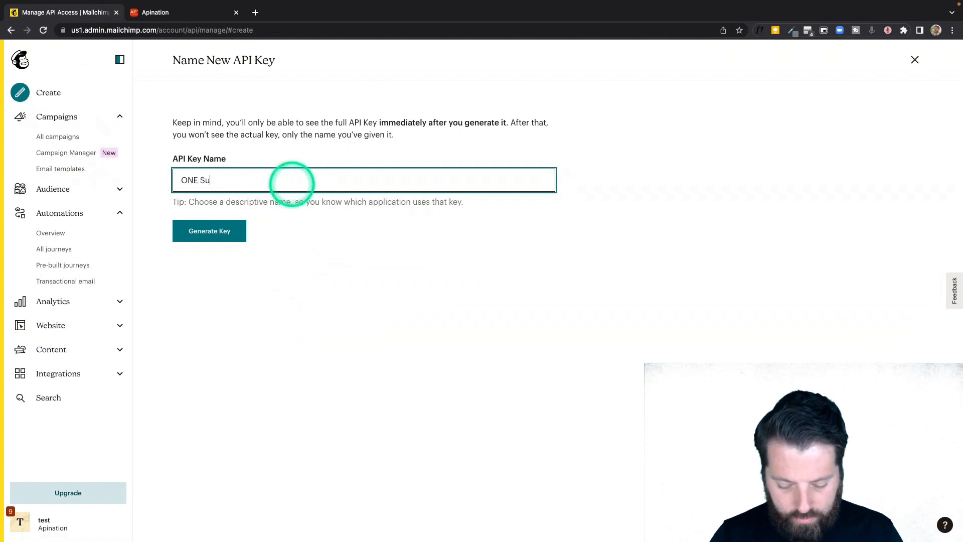
pyautogui.click(211, 230)
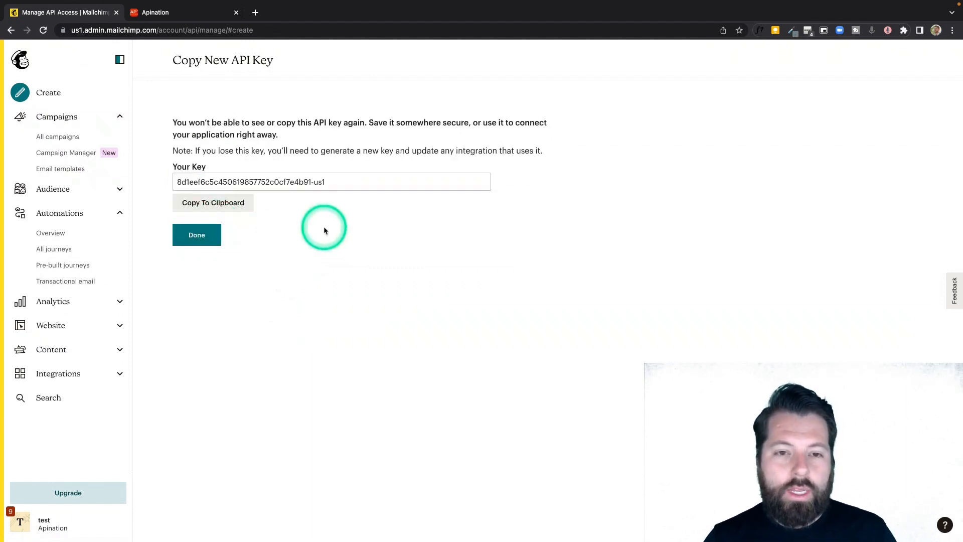
pyautogui.click(208, 203)
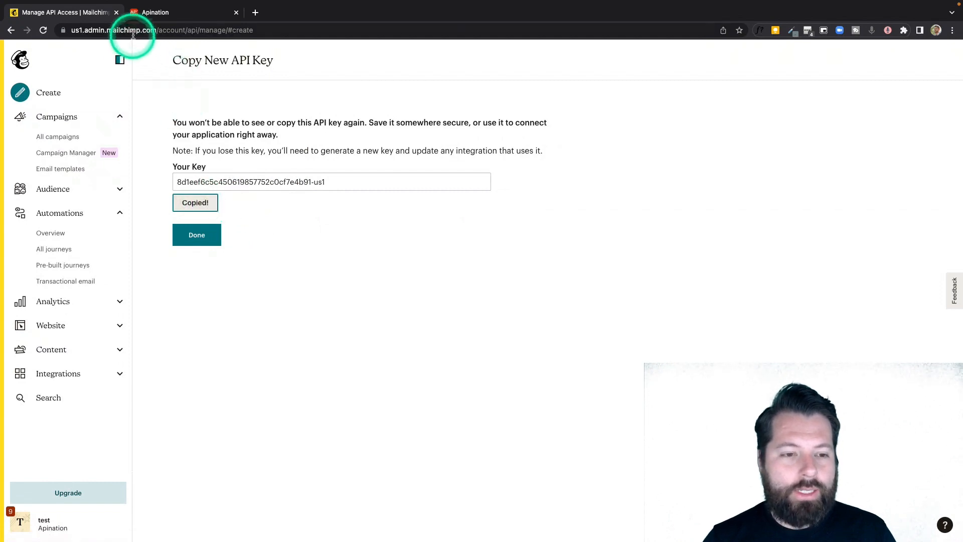
# Return to the API Nation connection dialog, paste the MailChimp API key and connect the account
pyautogui.click(161, 13)
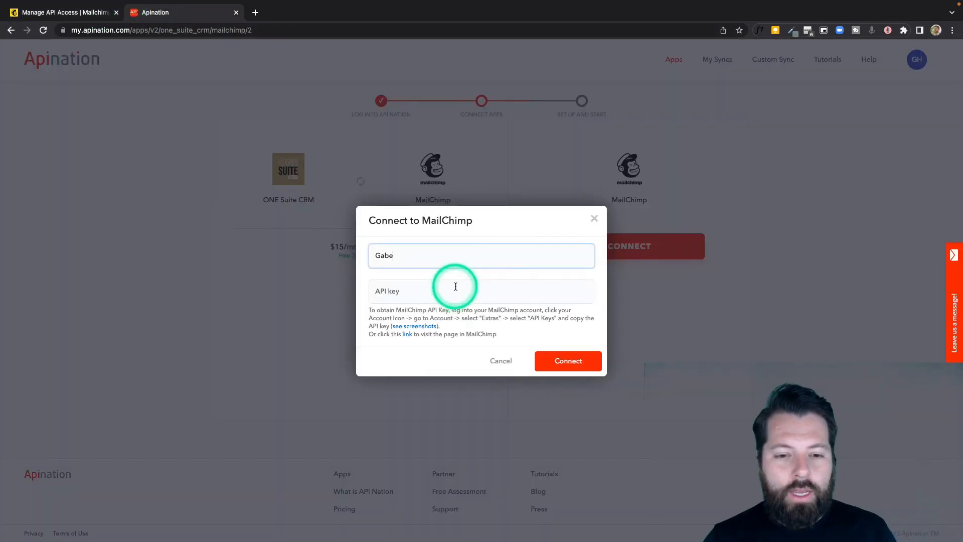
pyautogui.click(455, 287)
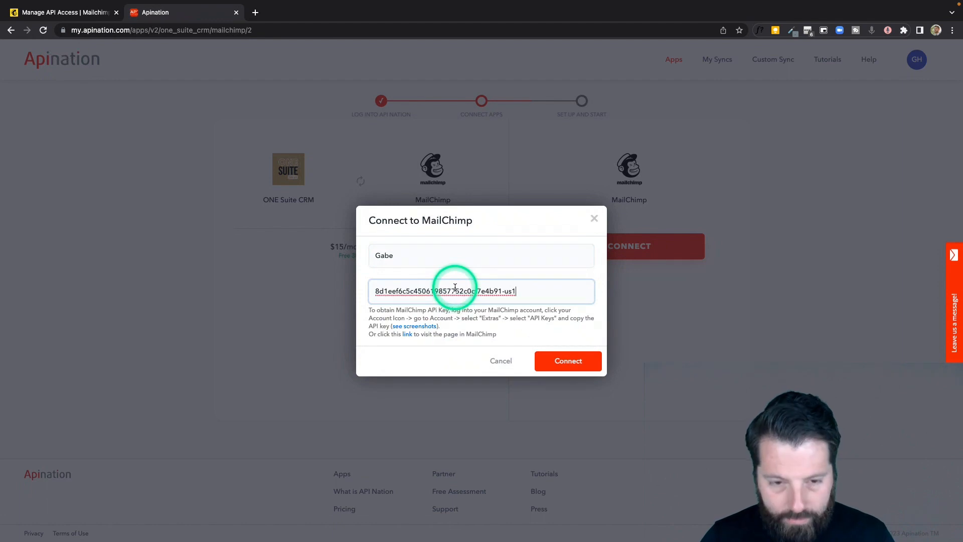
pyautogui.click(590, 368)
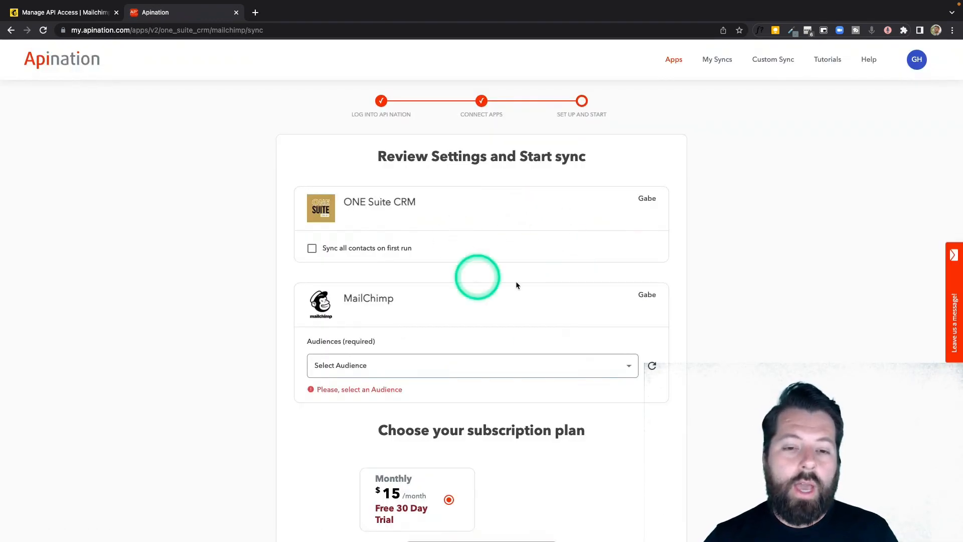
# Select Real Estate Leads and Clients as the required MailChimp audience in the sync settings
pyautogui.scroll(-2, 451, 286)
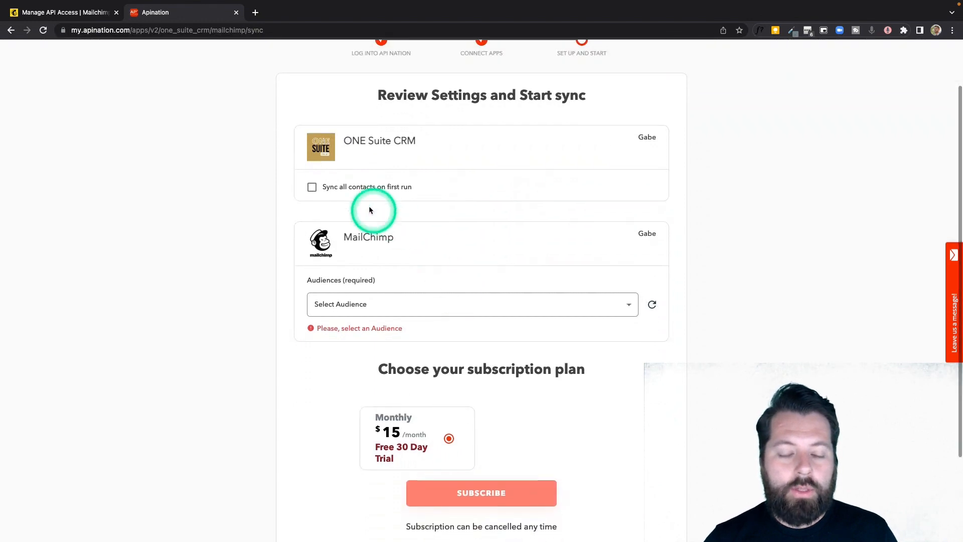
pyautogui.click(312, 187)
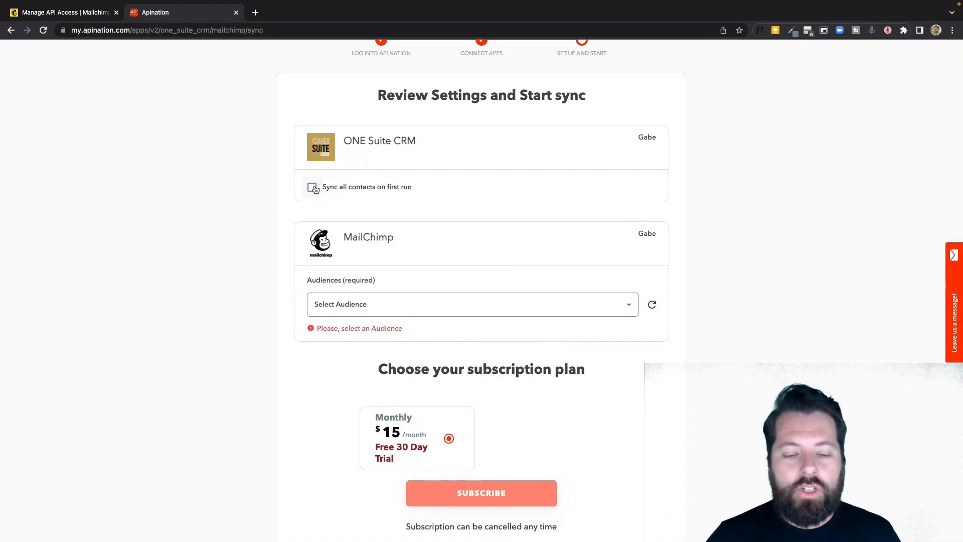
pyautogui.scroll(-1, 348, 267)
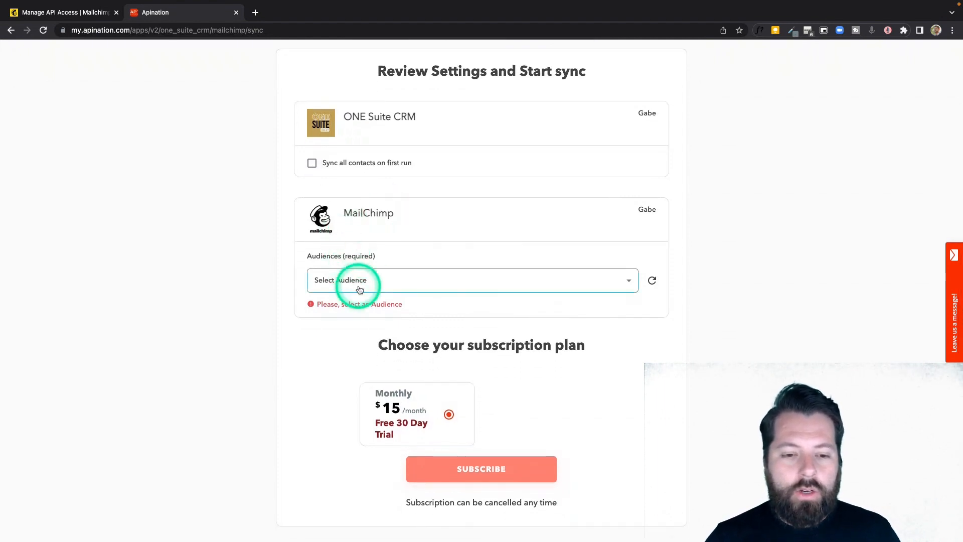
pyautogui.click(361, 284)
pyautogui.click(366, 296)
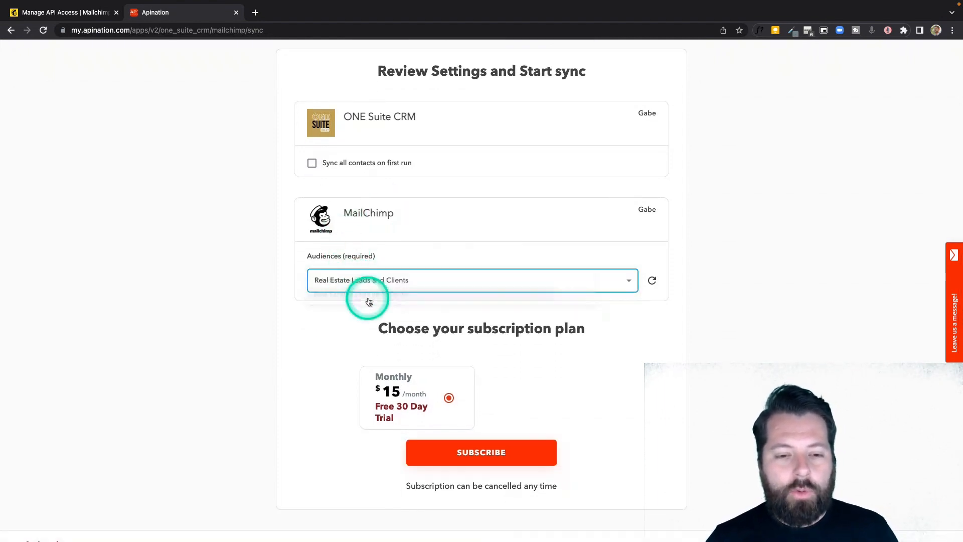
# Subscribe to the $15 monthly plan with the free 30-day trial and proceed to the sync's workflow page
pyautogui.click(485, 431)
pyautogui.scroll(-3, 499, 382)
pyautogui.click(496, 391)
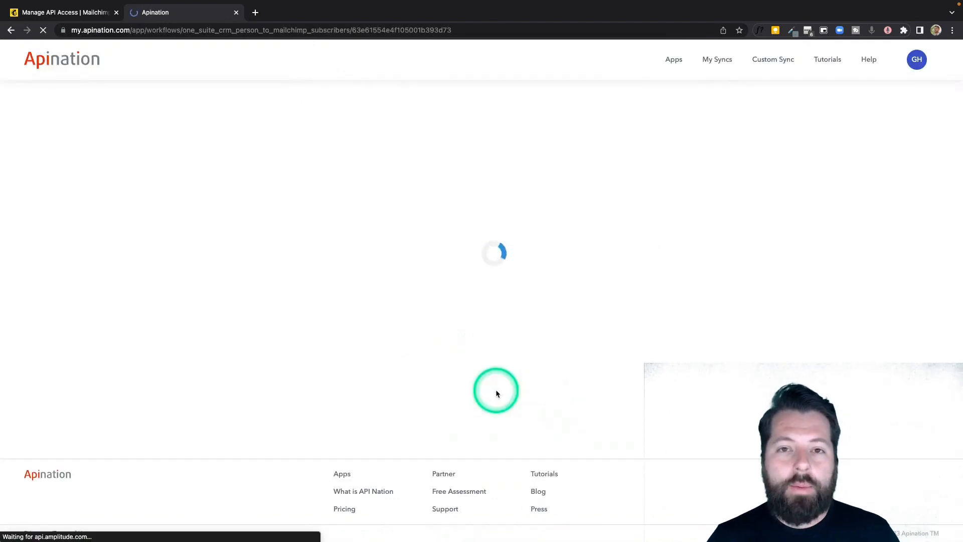
pyautogui.click(487, 321)
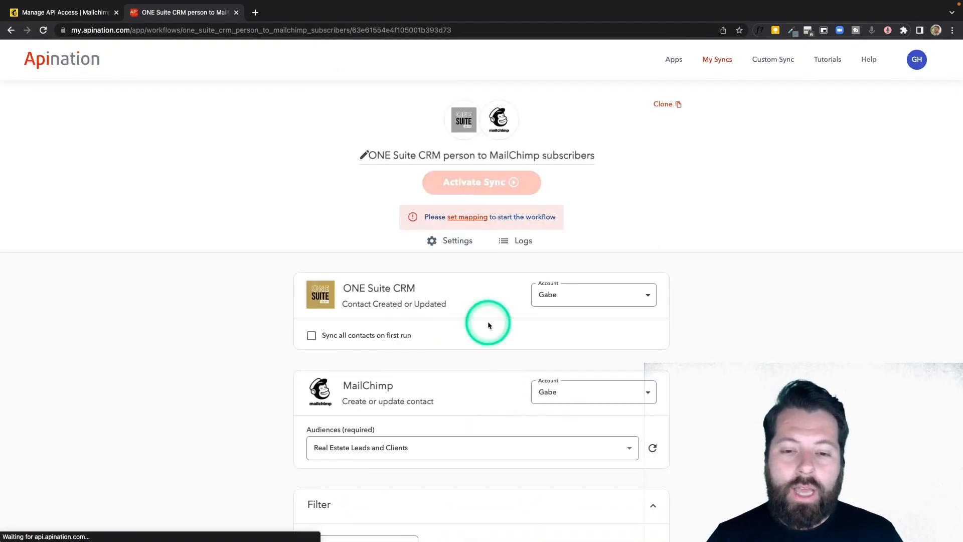
# Review the sync's account, audience, filter and mapping sections on the workflow page
pyautogui.click(481, 177)
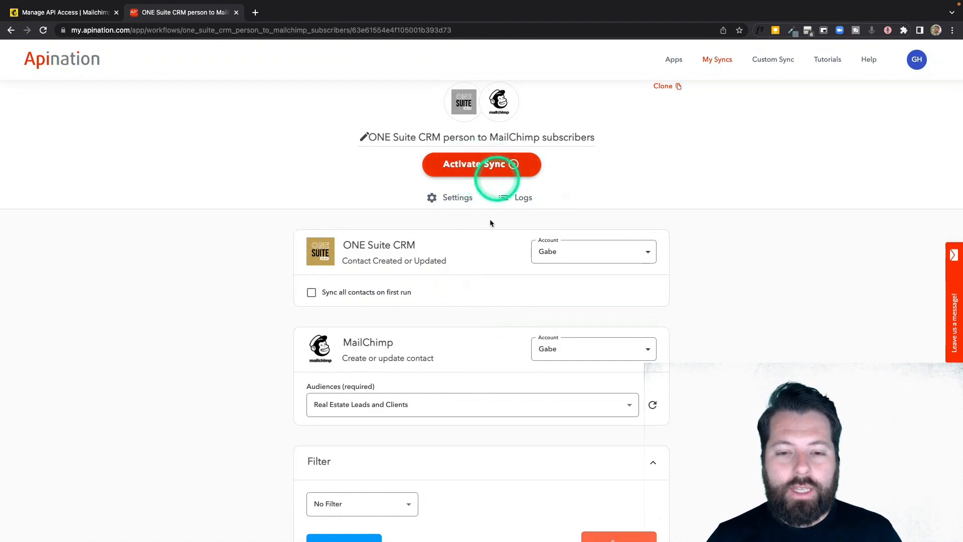
pyautogui.click(482, 301)
pyautogui.scroll(-1, 480, 302)
pyautogui.scroll(-5, 481, 301)
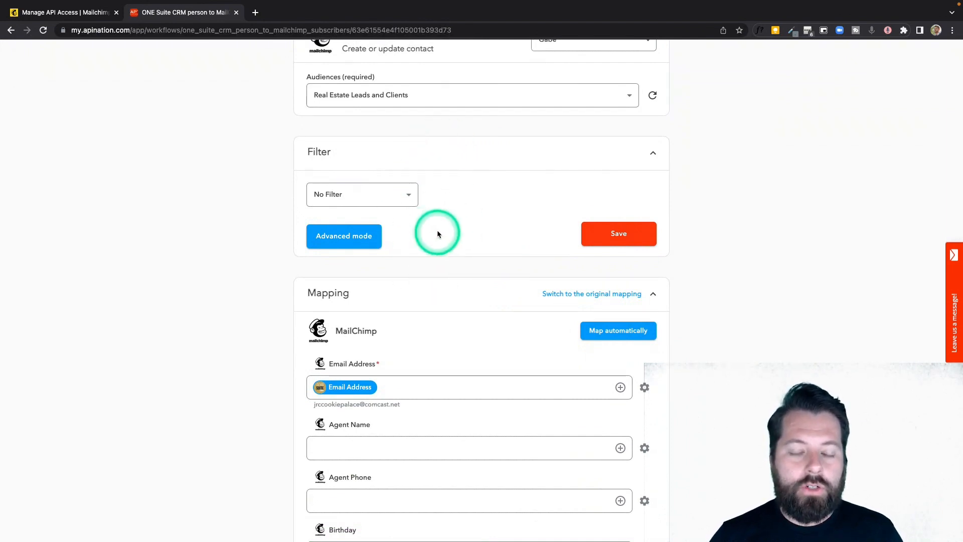
pyautogui.scroll(1, 419, 186)
pyautogui.scroll(3, 422, 173)
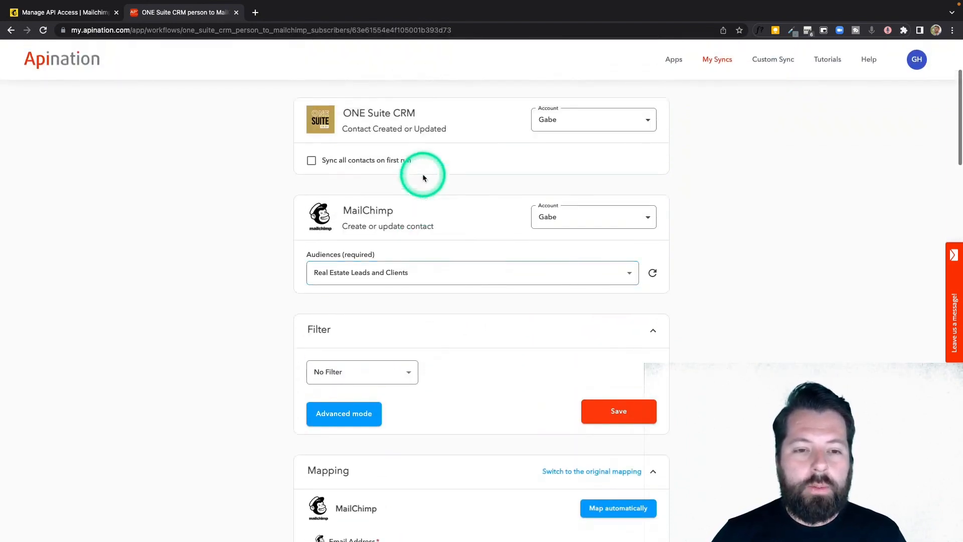
# Set the sync filter to Postal Code contains 92101
pyautogui.scroll(-1, 410, 336)
pyautogui.click(409, 332)
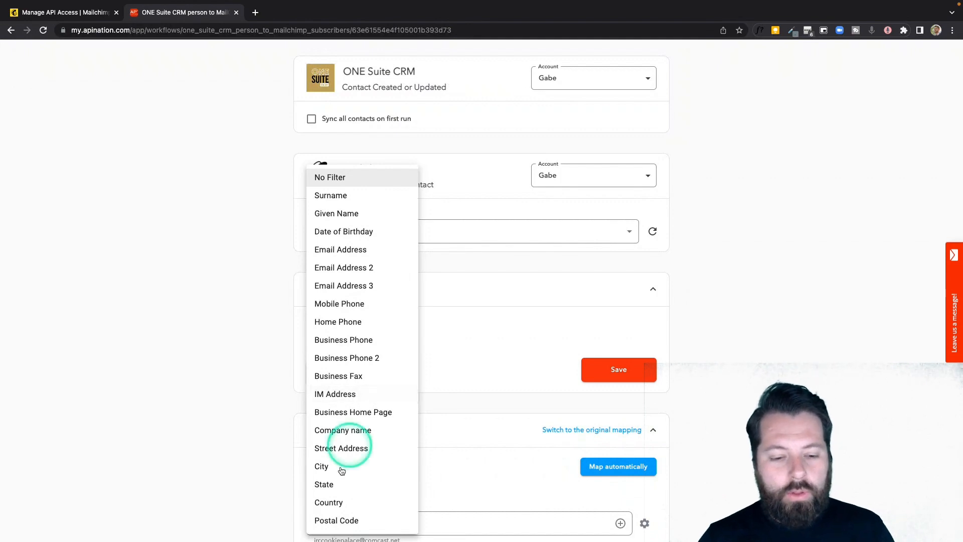
pyautogui.click(338, 522)
pyautogui.click(523, 338)
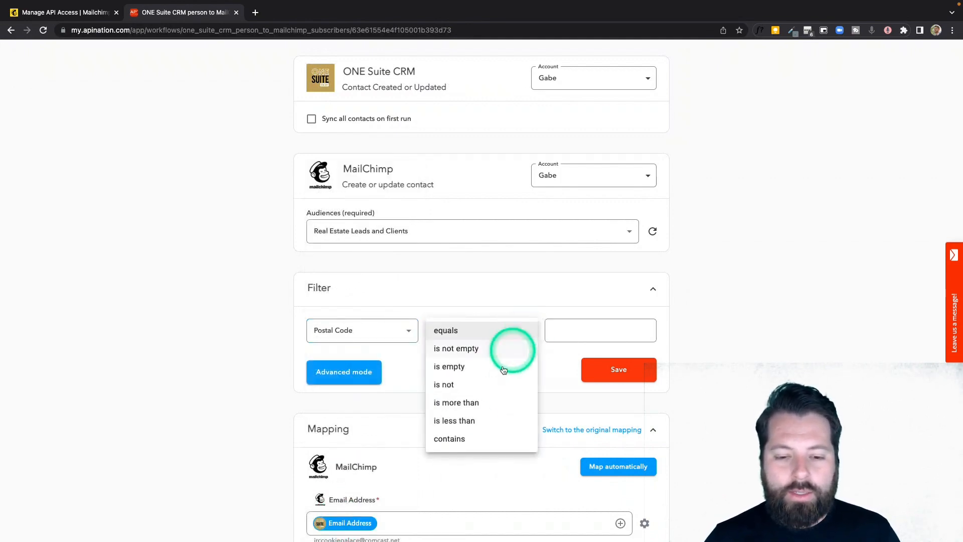
pyautogui.click(450, 438)
pyautogui.click(582, 339)
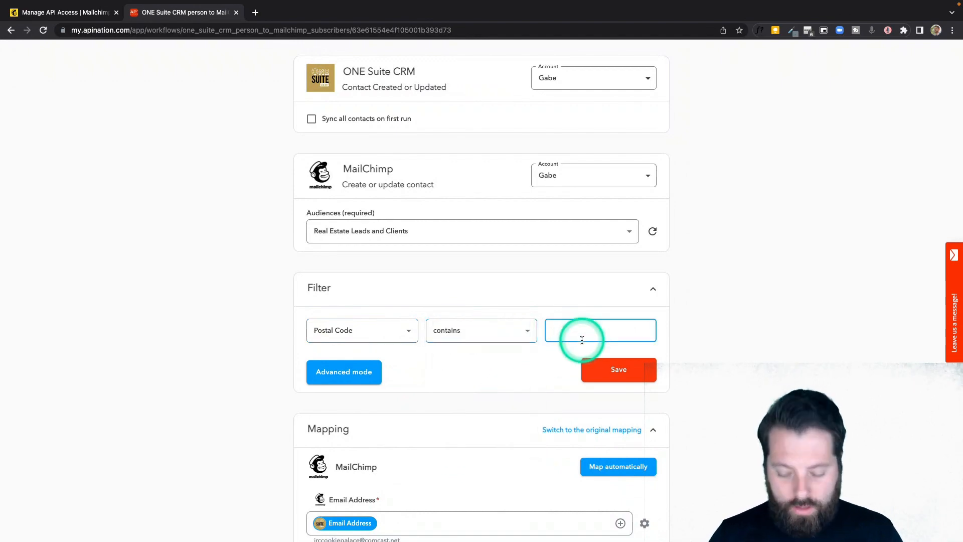
pyautogui.write('92101')
pyautogui.click(501, 388)
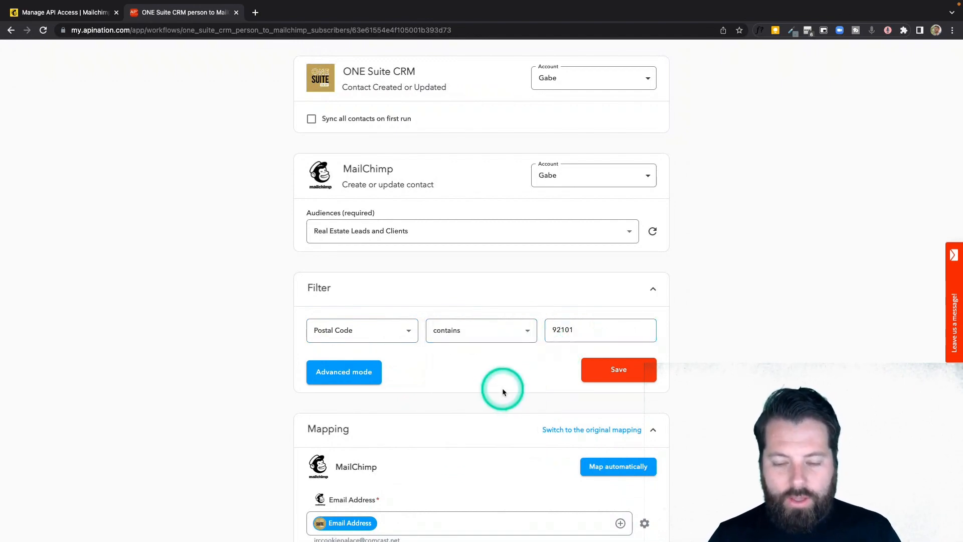
# Reset the sync filter to No Filter, then collapse and reopen the Filter section
pyautogui.click(400, 338)
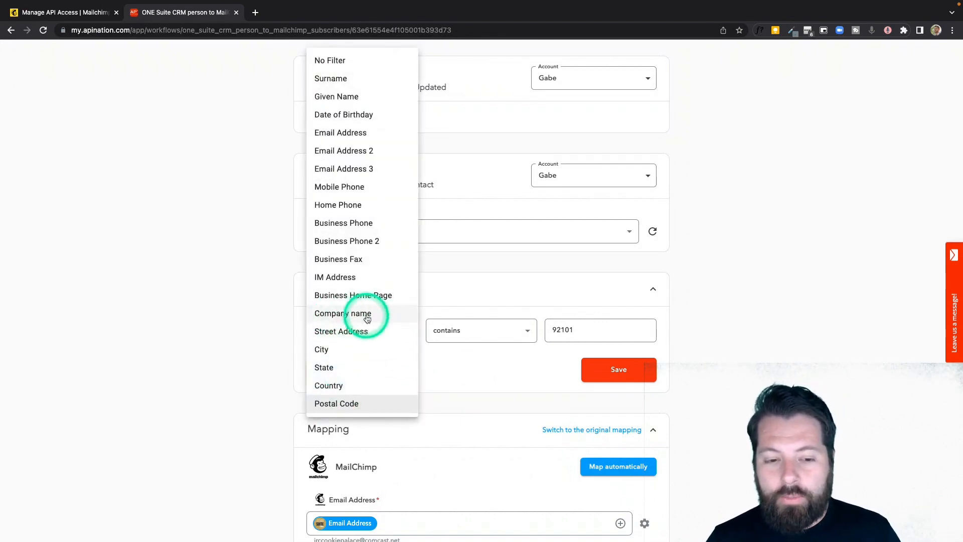
pyautogui.click(358, 62)
pyautogui.click(453, 309)
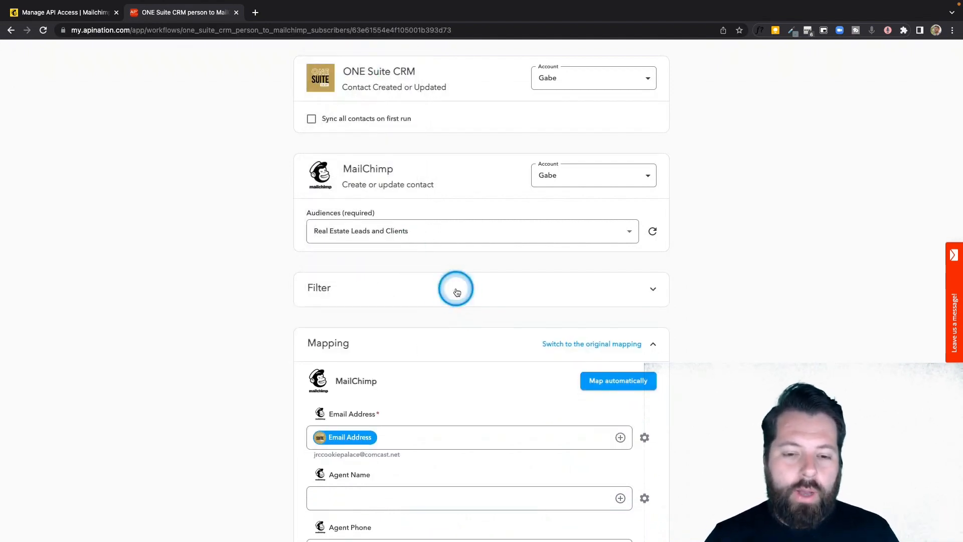
pyautogui.click(457, 292)
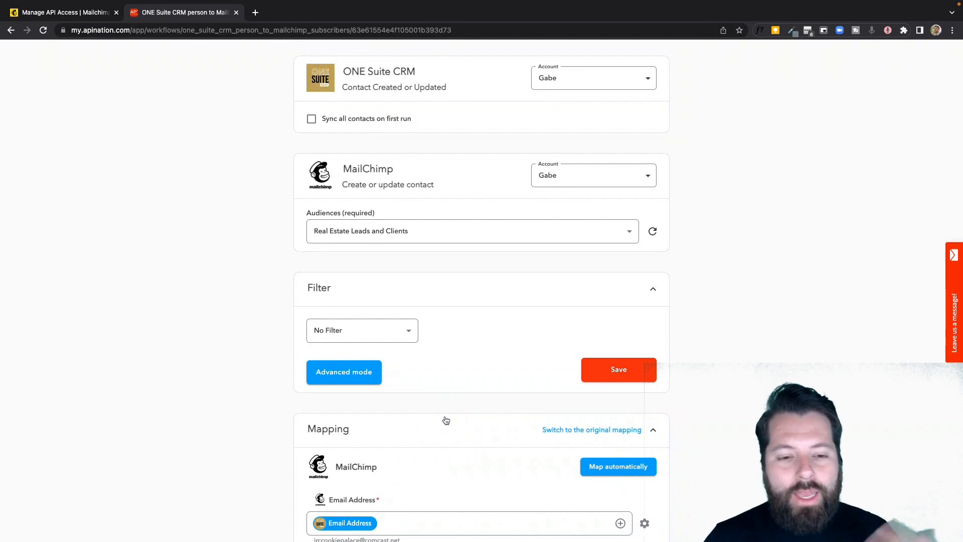
# Examine how the MailChimp email address, agent, birthday, first name and last name fields are mapped
pyautogui.scroll(-5, 446, 420)
pyautogui.click(385, 332)
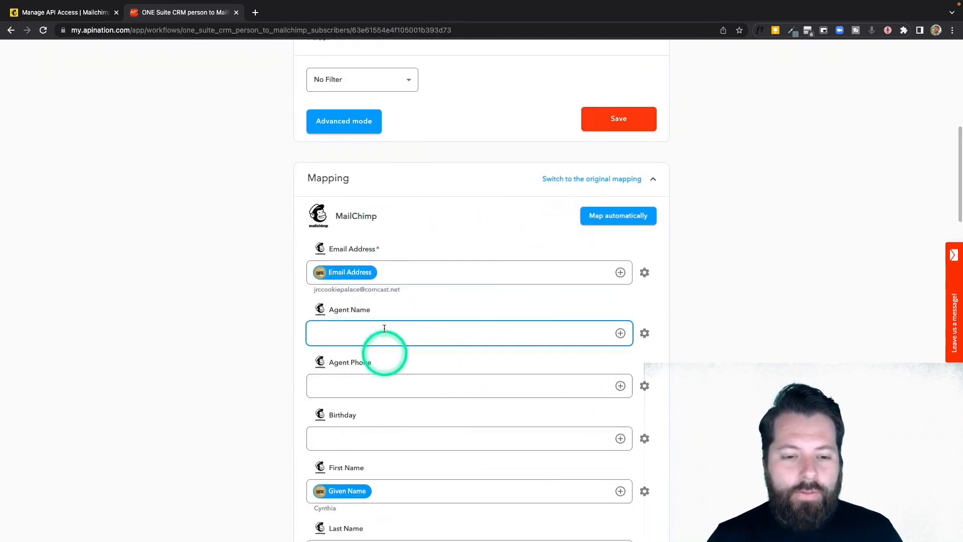
pyautogui.click(354, 277)
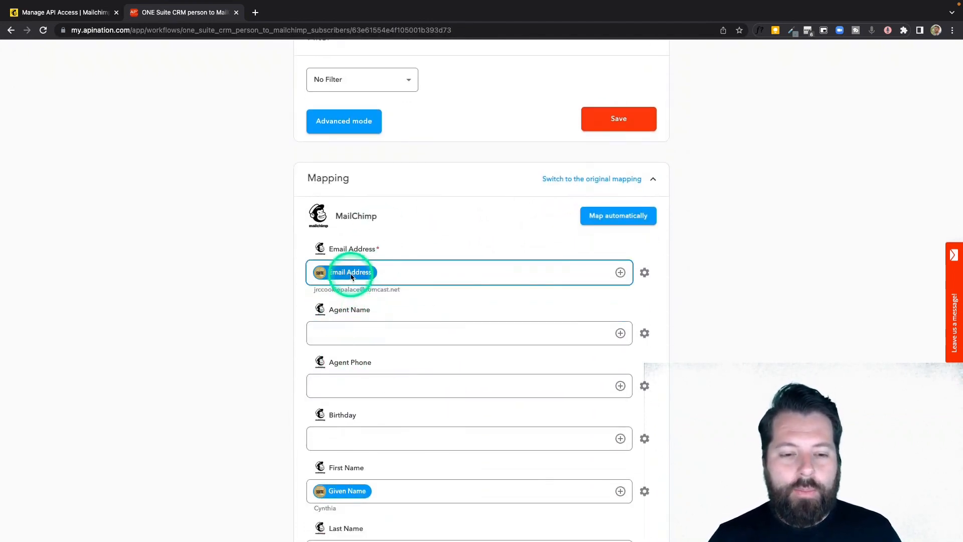
pyautogui.click(336, 400)
pyautogui.click(340, 274)
pyautogui.click(344, 314)
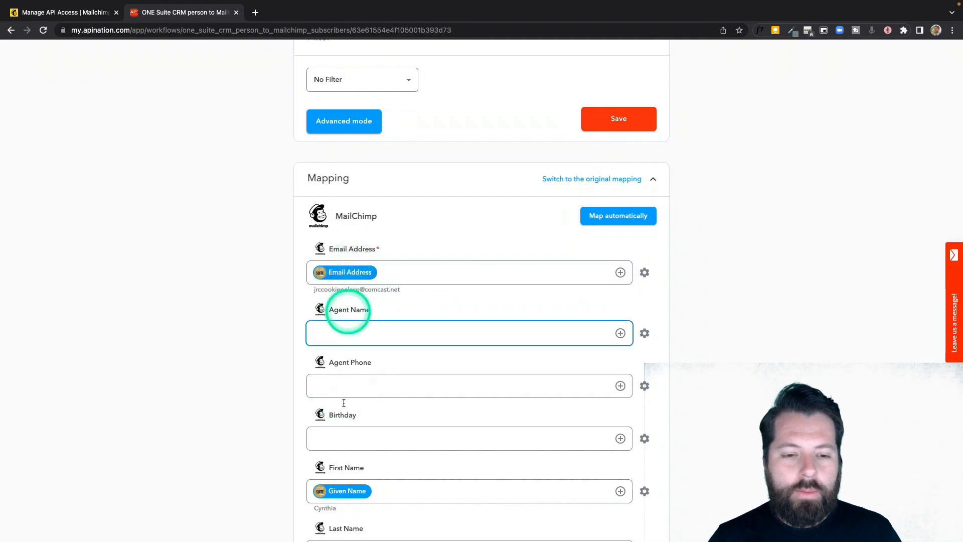
pyautogui.click(340, 494)
pyautogui.scroll(-3, 344, 458)
pyautogui.click(344, 398)
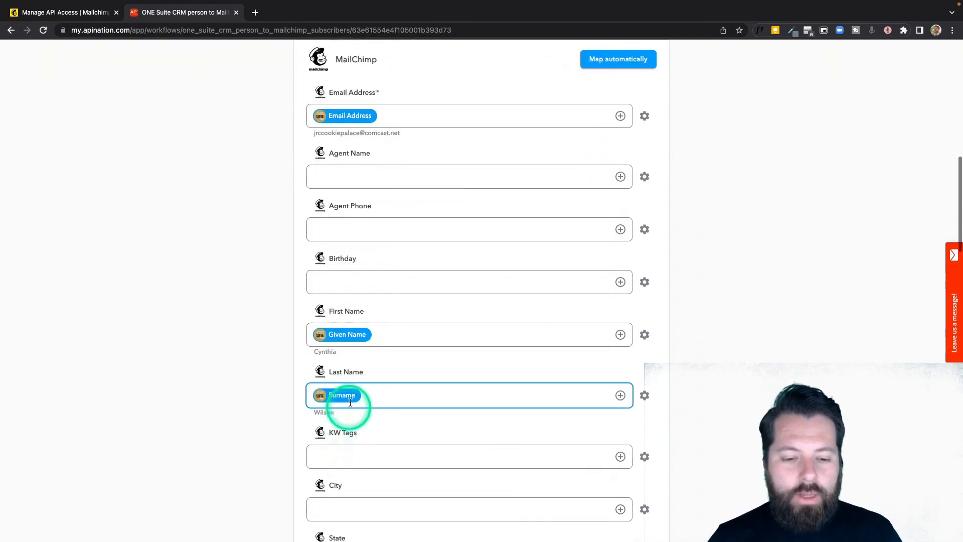
pyautogui.click(460, 327)
pyautogui.click(564, 321)
pyautogui.click(510, 327)
pyautogui.click(612, 301)
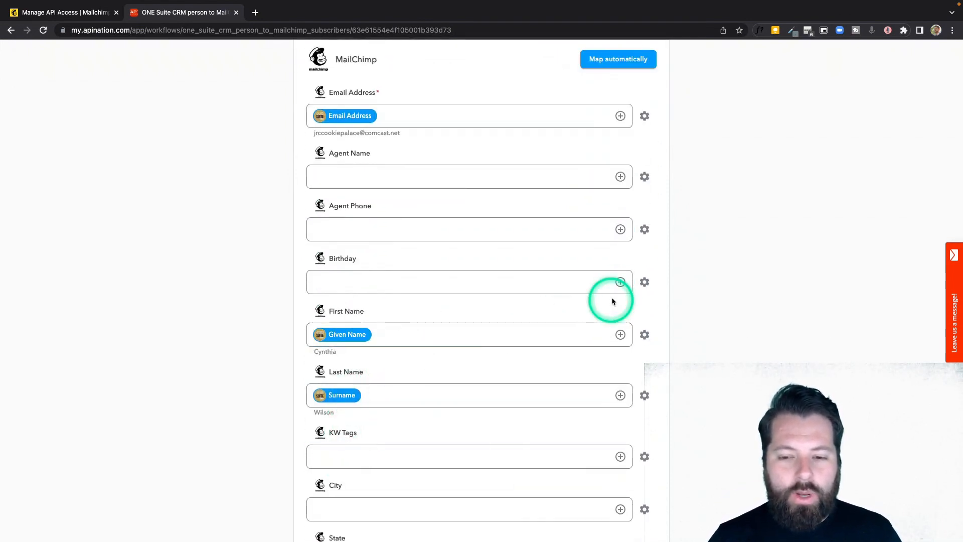
# Map the MailChimp Birthday field to Date of Birthday from ONE Suite CRM
pyautogui.click(621, 283)
pyautogui.click(499, 306)
pyautogui.click(391, 390)
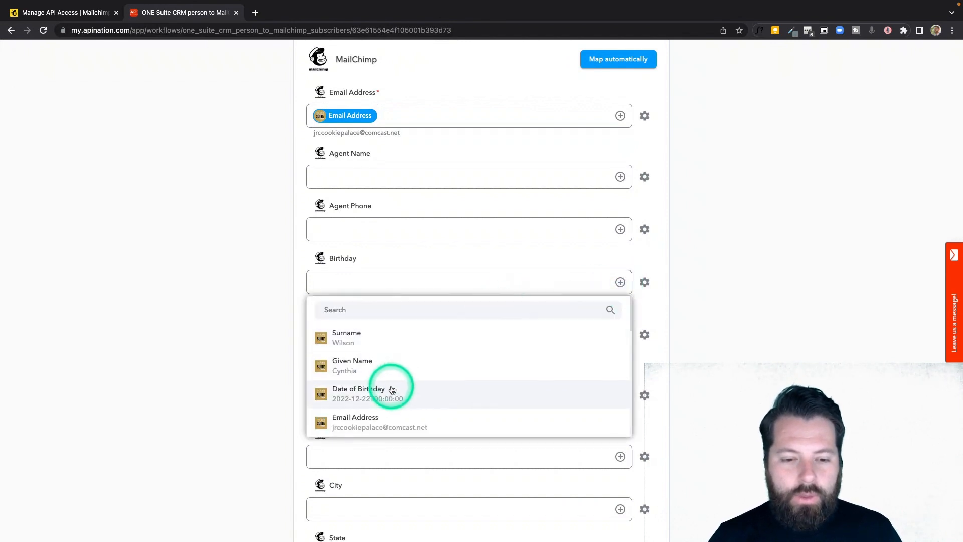
pyautogui.click(344, 279)
pyautogui.click(351, 322)
# Examine the remaining MailChimp field mappings, including the tags, address, country and anniversary fields
pyautogui.scroll(-4, 361, 323)
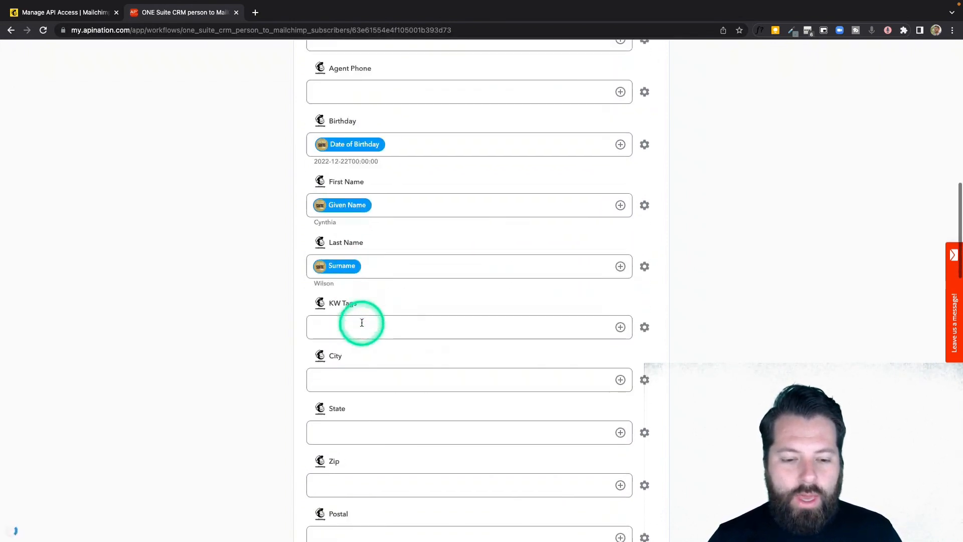
pyautogui.scroll(-3, 362, 325)
pyautogui.click(361, 323)
pyautogui.scroll(3, 362, 322)
pyautogui.click(362, 324)
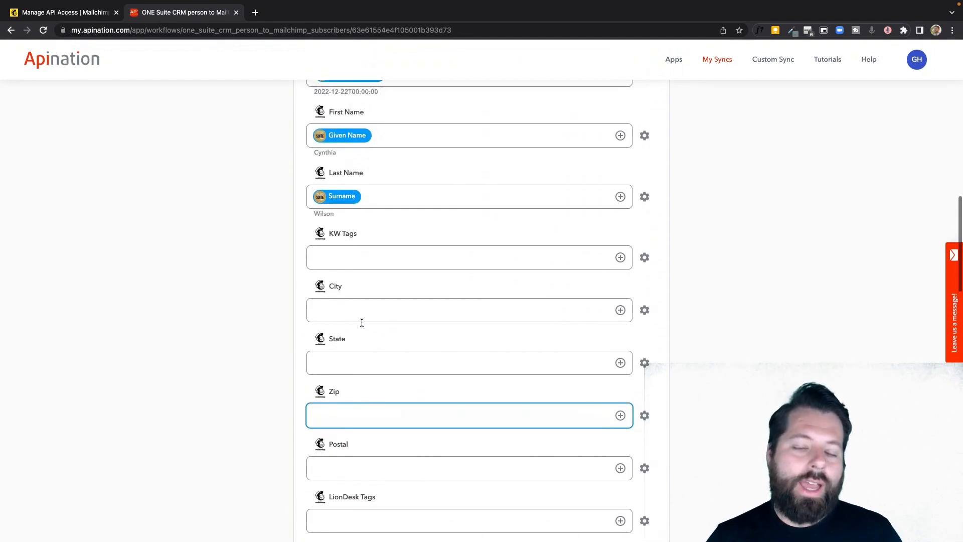
pyautogui.click(361, 323)
pyautogui.scroll(-1, 362, 323)
pyautogui.click(362, 323)
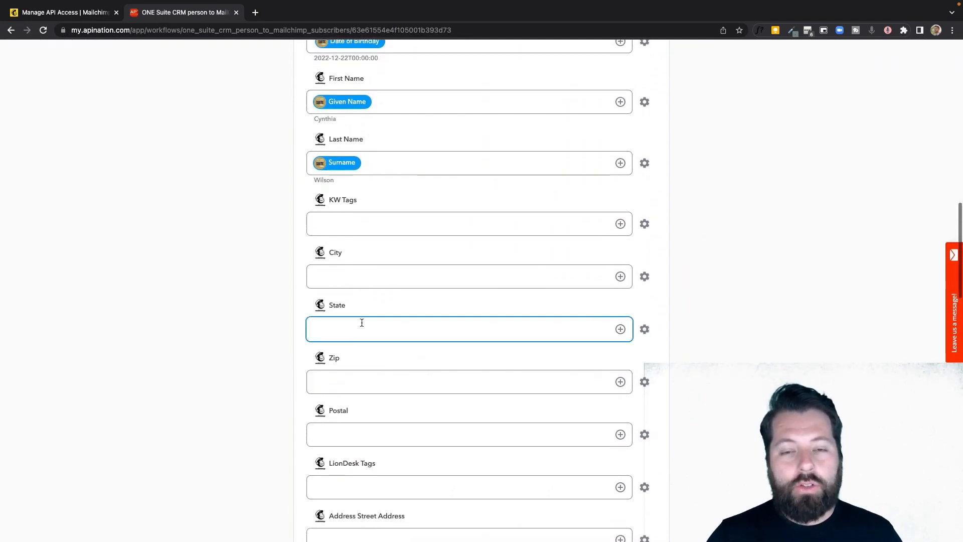
pyautogui.scroll(-3, 362, 323)
pyautogui.click(345, 478)
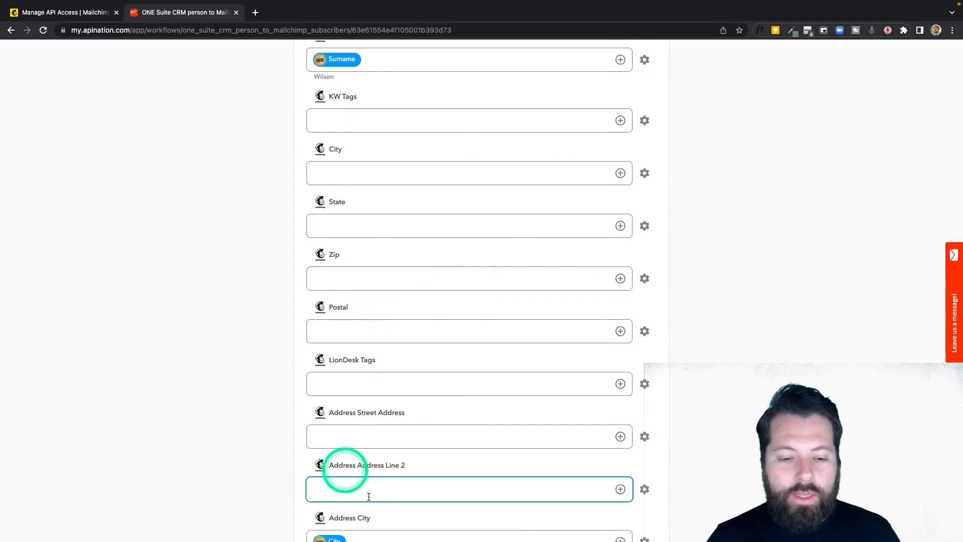
pyautogui.click(407, 327)
pyautogui.click(188, 96)
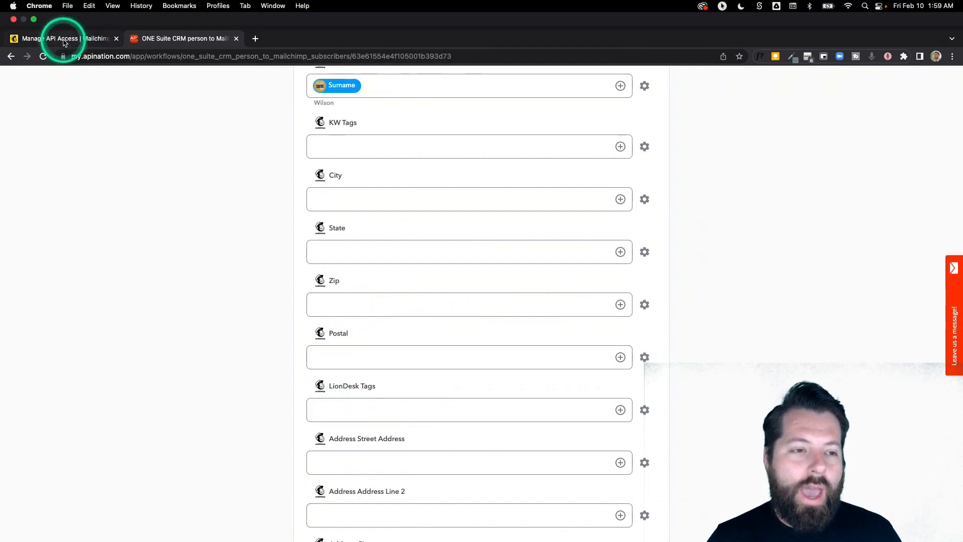
pyautogui.click(450, 332)
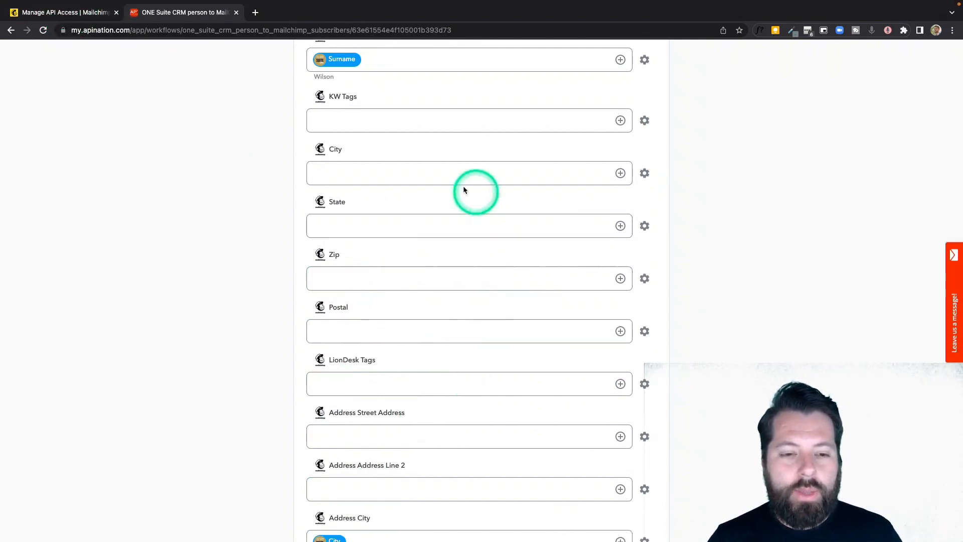
pyautogui.click(454, 382)
pyautogui.scroll(-7, 454, 376)
pyautogui.click(454, 376)
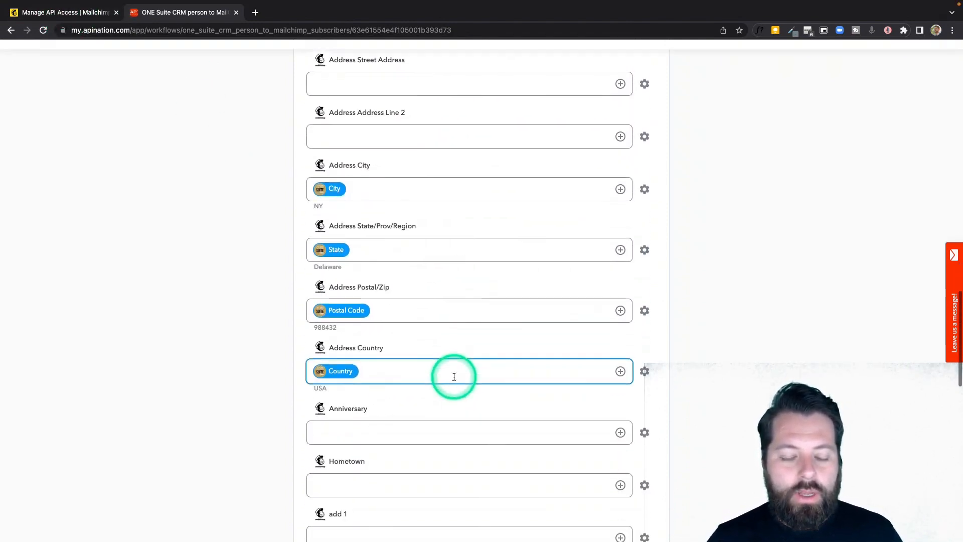
pyautogui.click(415, 225)
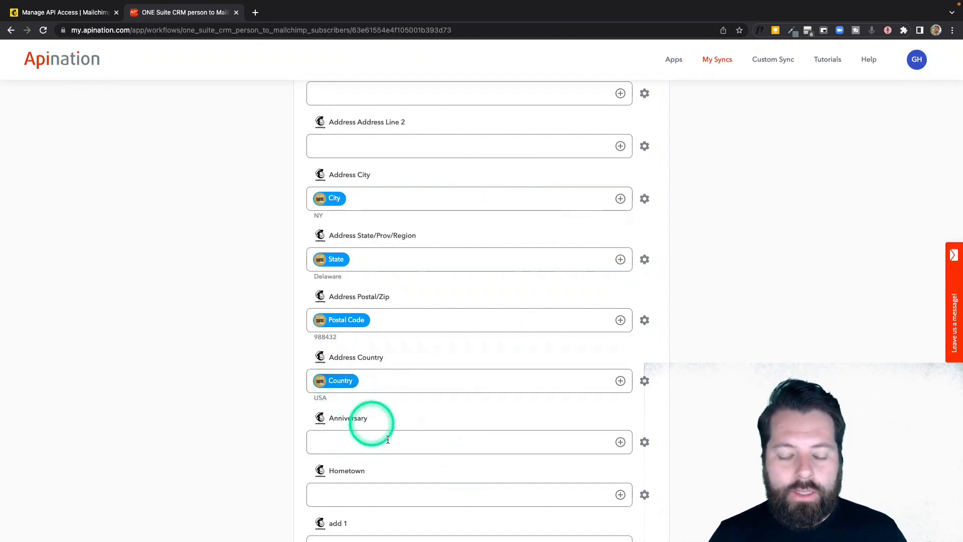
# Activate the ONE Suite CRM person to MailChimp subscribers sync
pyautogui.scroll(20, 387, 442)
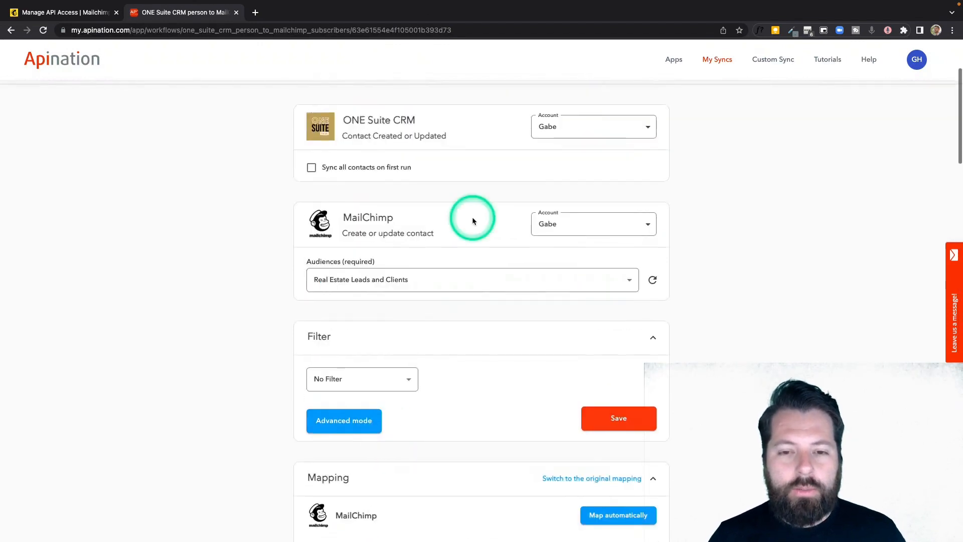
pyautogui.scroll(3, 474, 221)
pyautogui.click(489, 183)
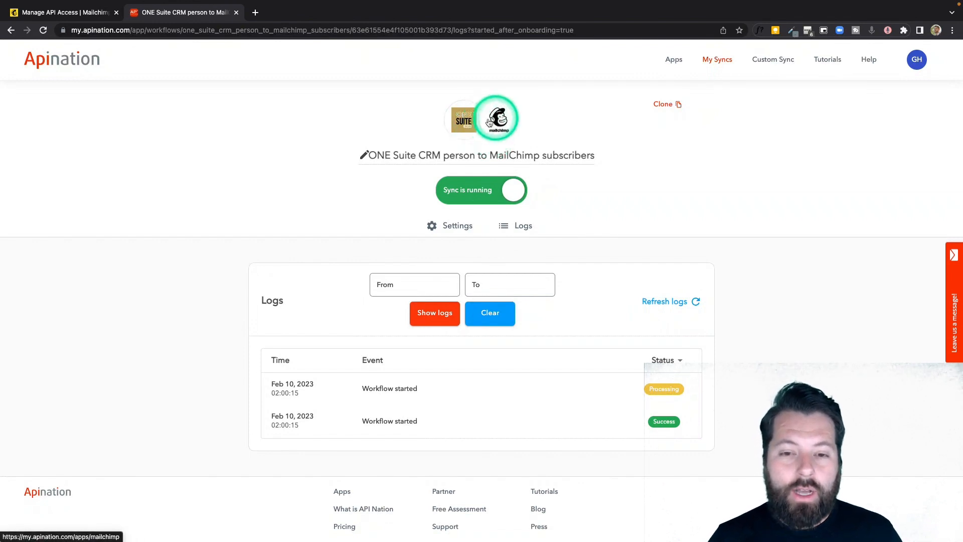
# Open the ONE Suite CRM app page and choose MailChimp as the app to sync with
pyautogui.click(466, 124)
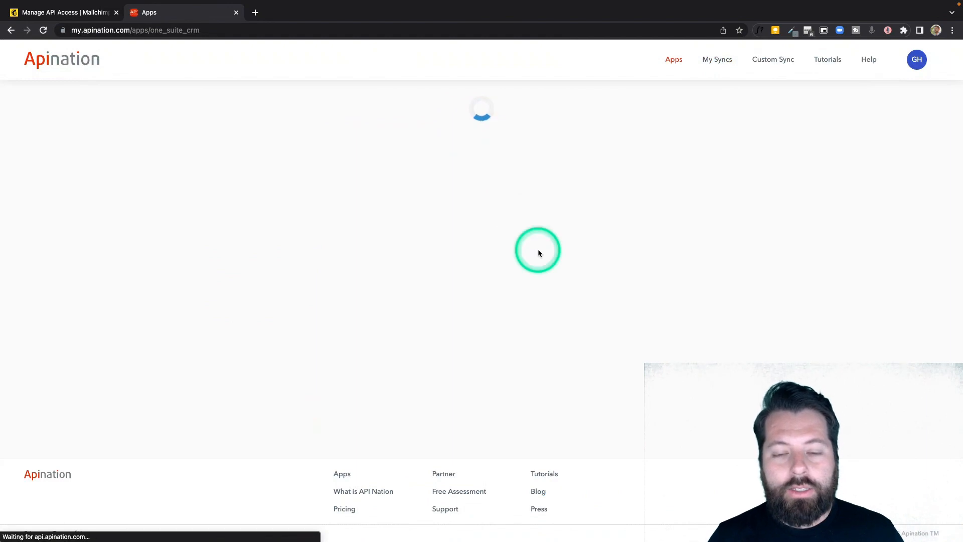
pyautogui.scroll(-10, 538, 251)
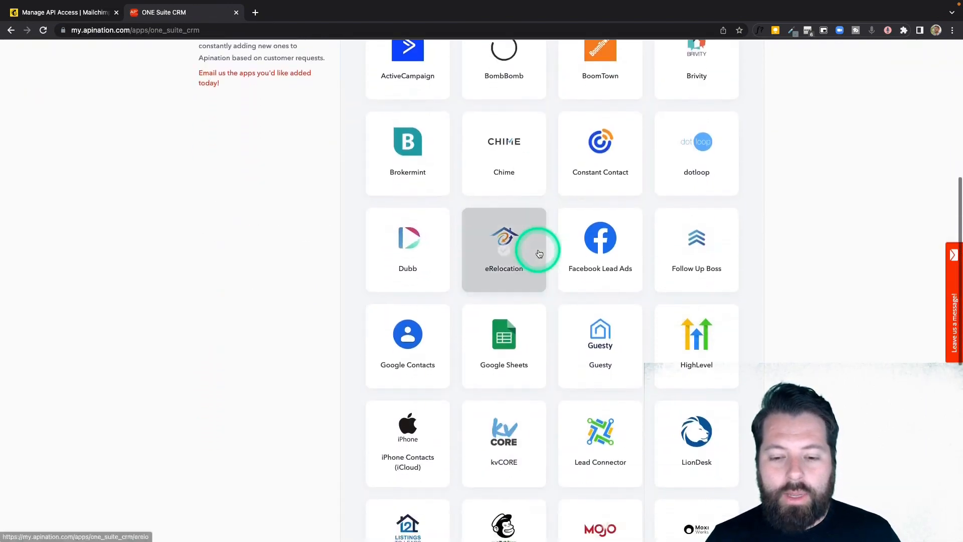
pyautogui.click(501, 343)
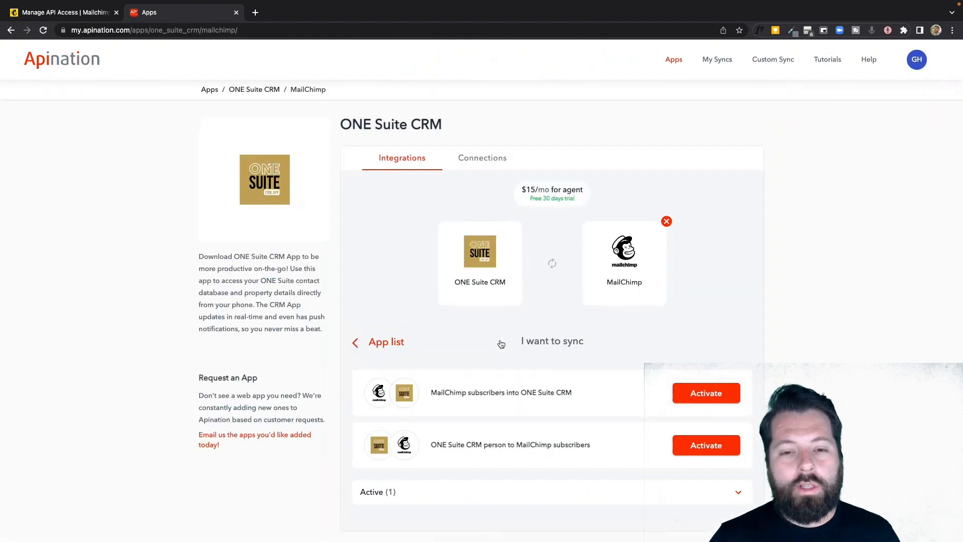
# Start the MailChimp subscribers into ONE Suite CRM sync setup using the existing connected account for both apps
pyautogui.click(677, 390)
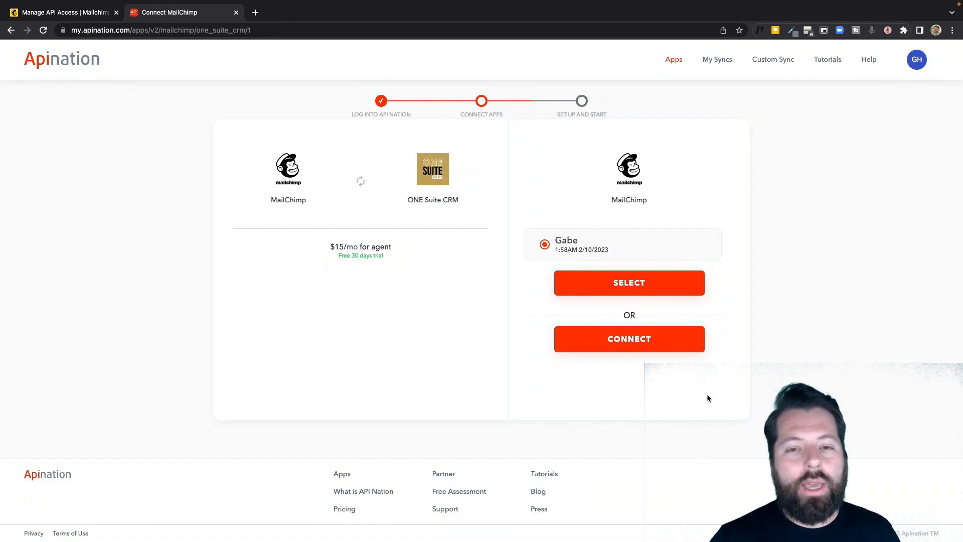
pyautogui.click(626, 284)
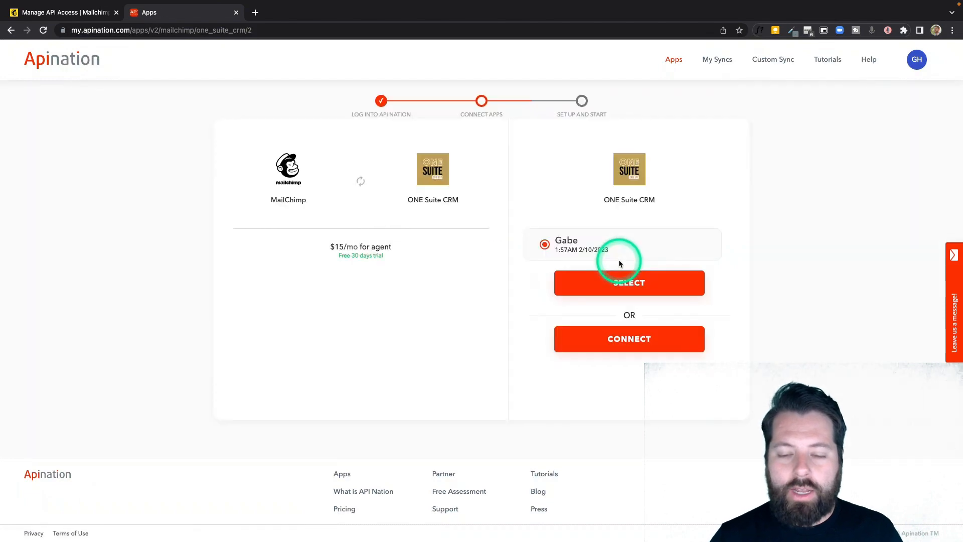
pyautogui.click(592, 284)
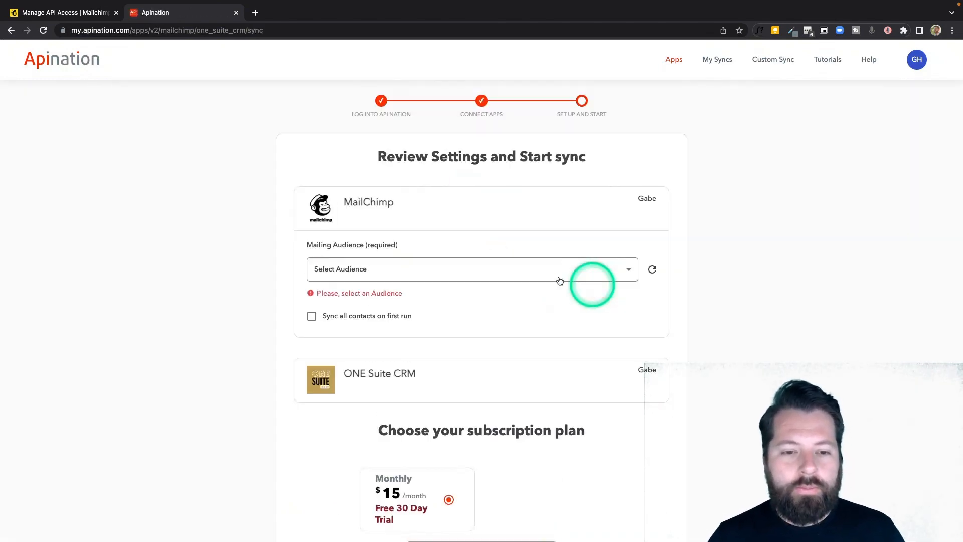
# Select Real Estate Leads and Clients as the required mailing audience and review the sync and subscription options
pyautogui.scroll(-2, 592, 282)
pyautogui.click(426, 192)
pyautogui.click(427, 218)
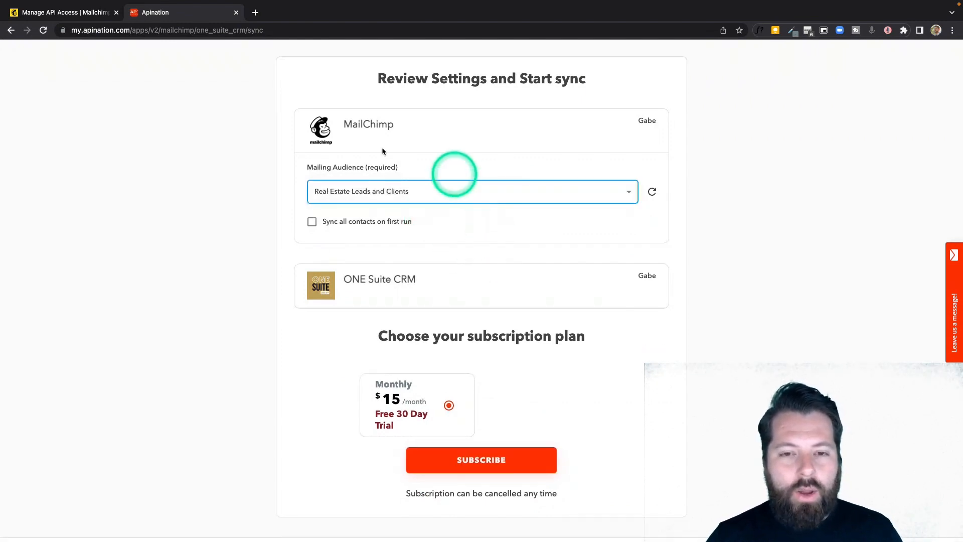
pyautogui.click(420, 230)
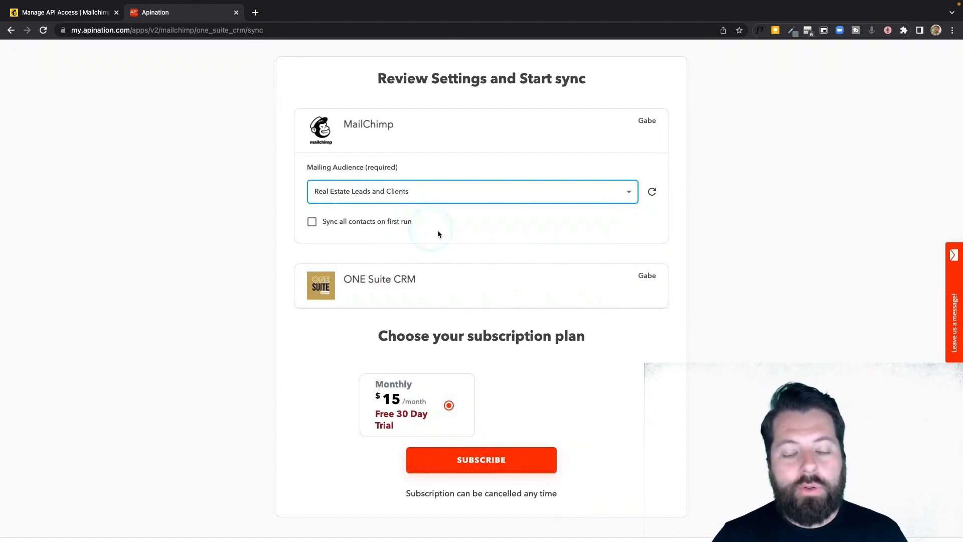
pyautogui.scroll(-3, 437, 230)
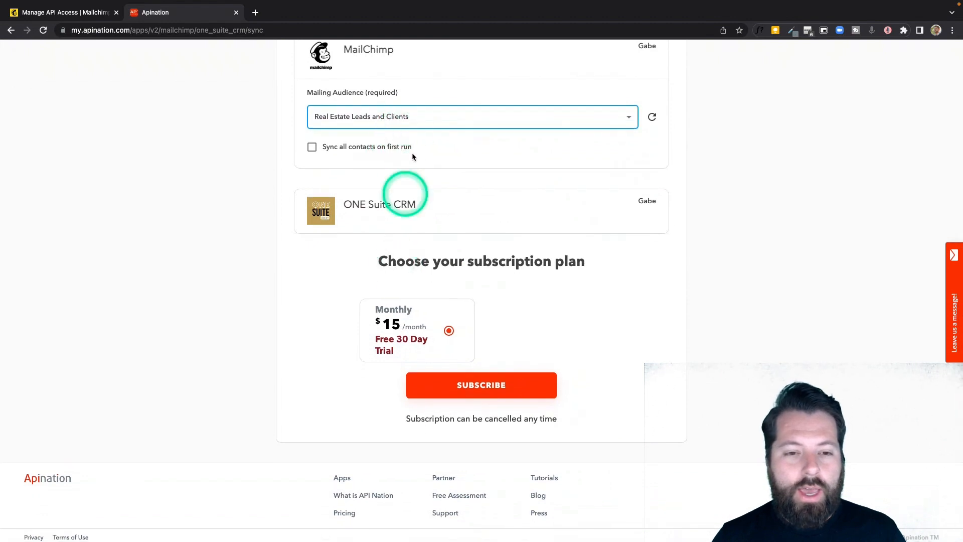
# Enable syncing all contacts on the first run and subscribe to the monthly plan with the free 30-day trial
pyautogui.click(356, 147)
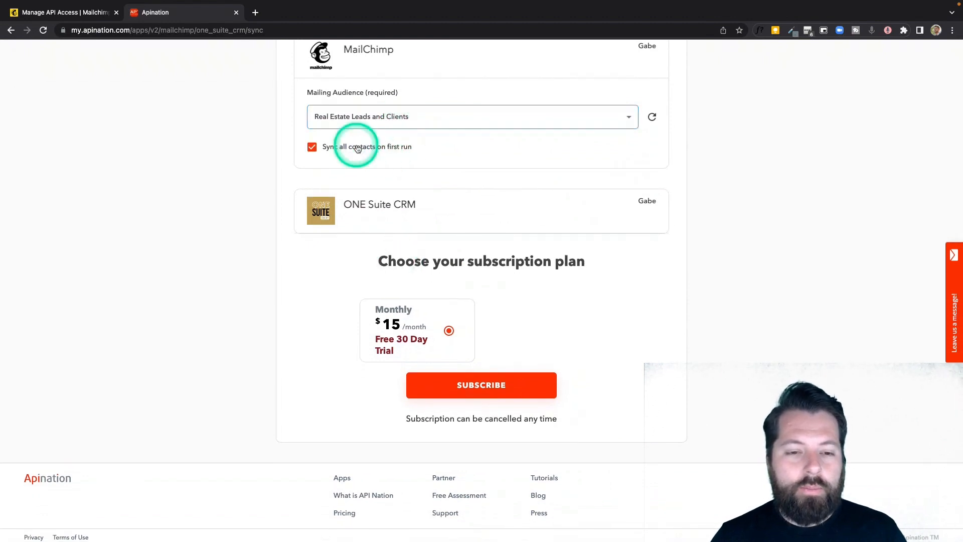
pyautogui.click(473, 384)
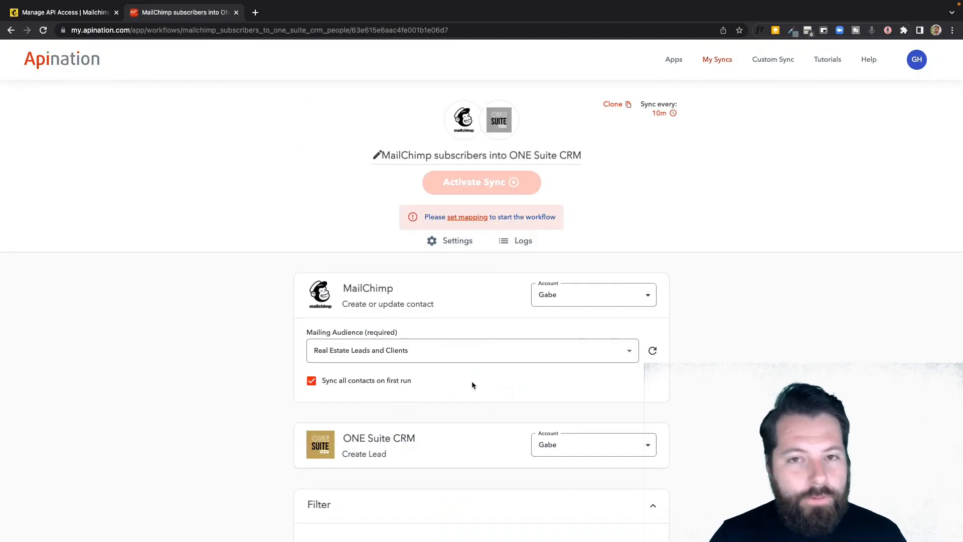
# Review the ONE Suite CRM field mapping and set the Source Url field to the fixed text Mailchimp
pyautogui.scroll(-5, 474, 385)
pyautogui.click(454, 270)
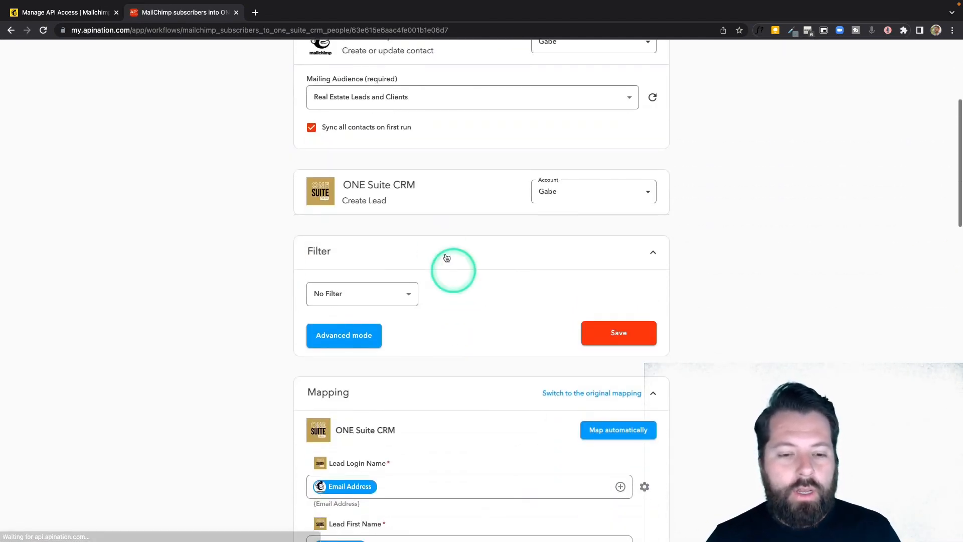
pyautogui.scroll(-5, 447, 302)
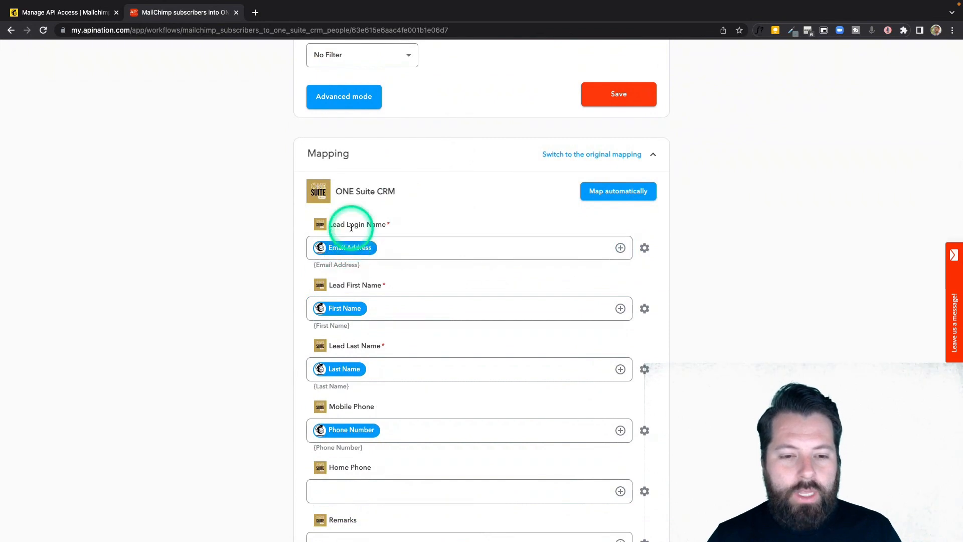
pyautogui.click(353, 309)
pyautogui.click(345, 429)
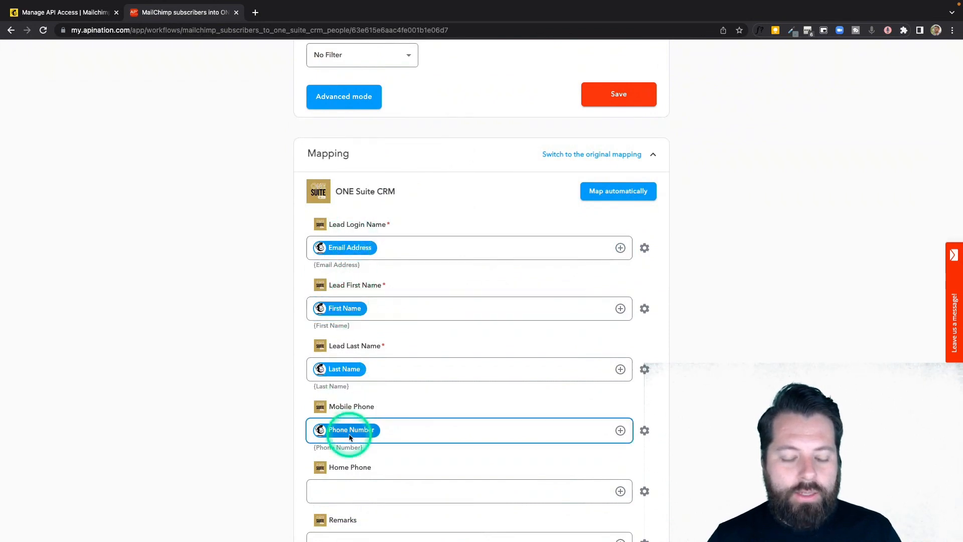
pyautogui.scroll(-5, 349, 433)
pyautogui.scroll(-1, 349, 435)
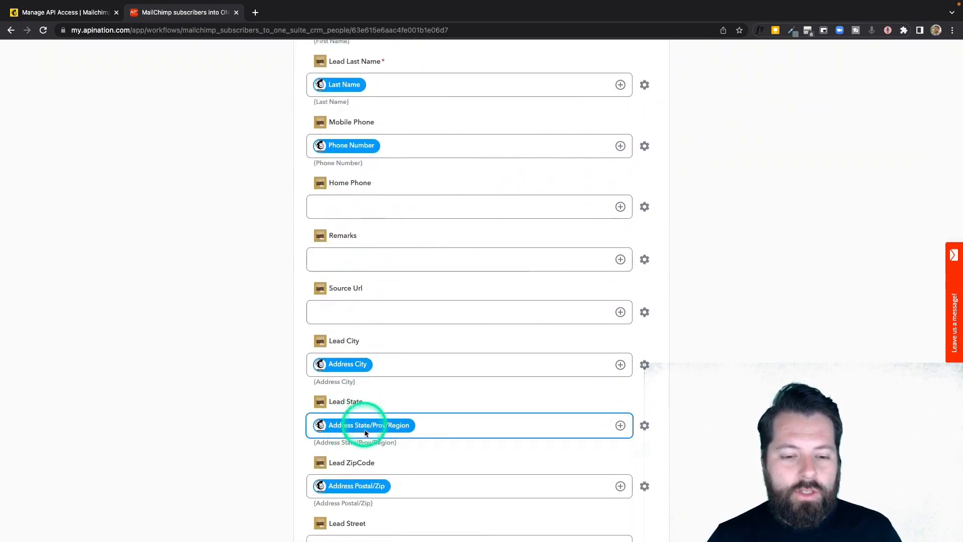
pyautogui.click(361, 310)
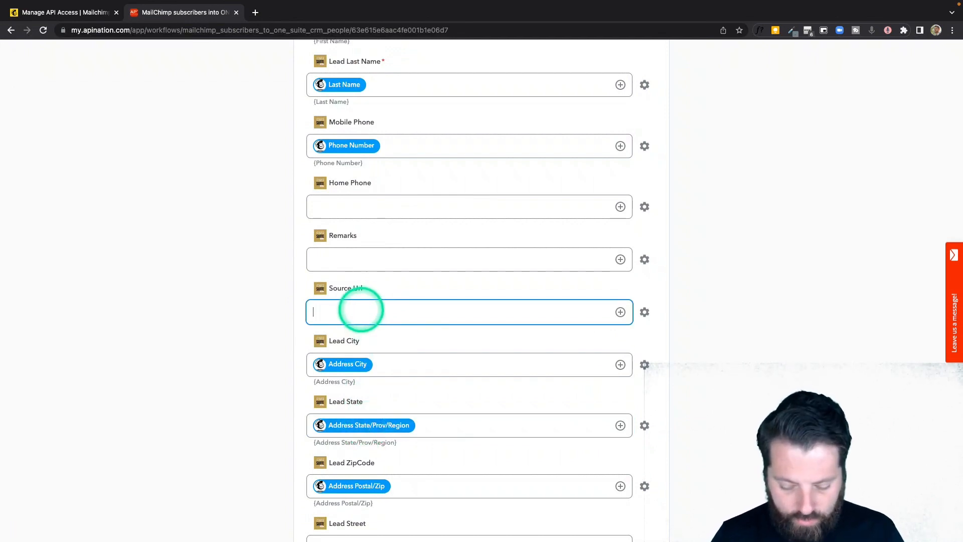
pyautogui.write('Mailchimp')
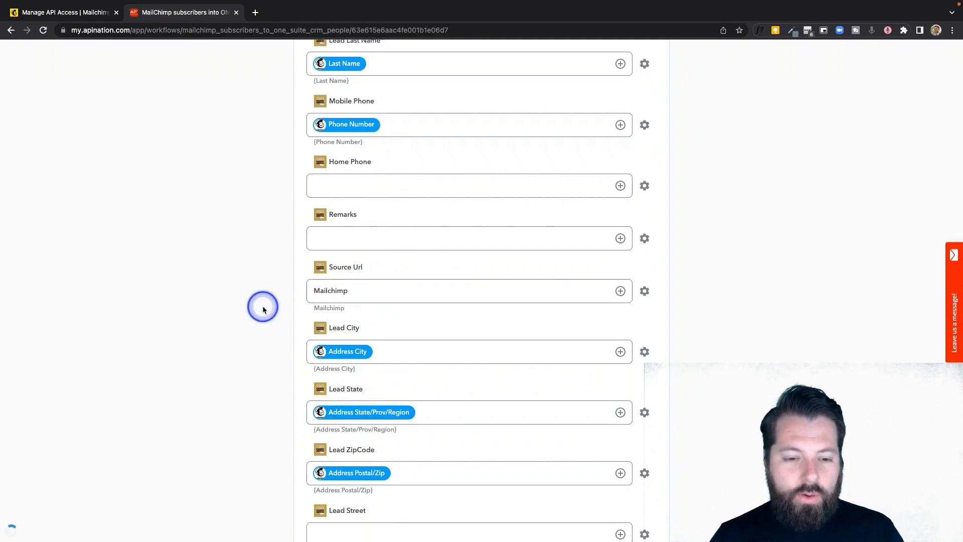
# Activate the MailChimp subscribers into ONE Suite CRM sync and open the list of all syncs
pyautogui.scroll(15, 263, 305)
pyautogui.click(494, 188)
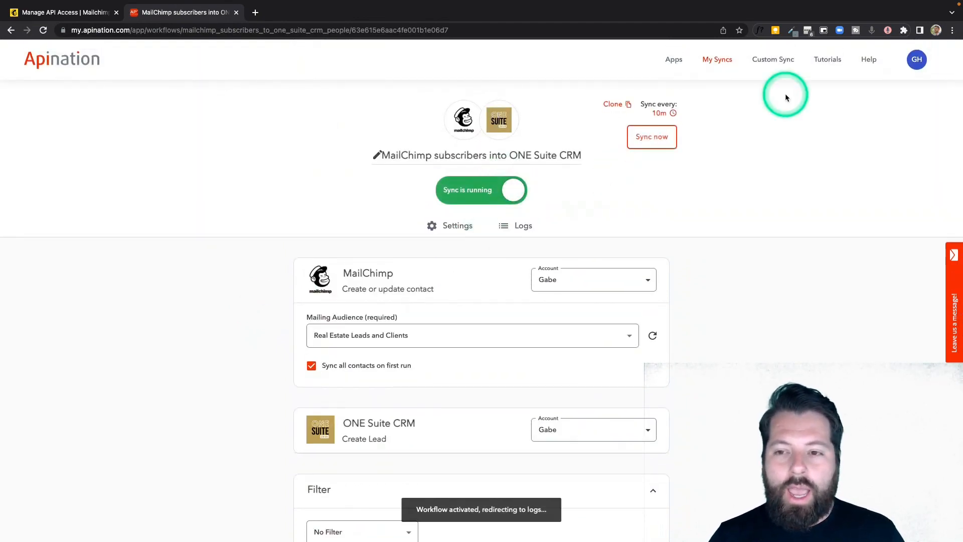
pyautogui.click(725, 74)
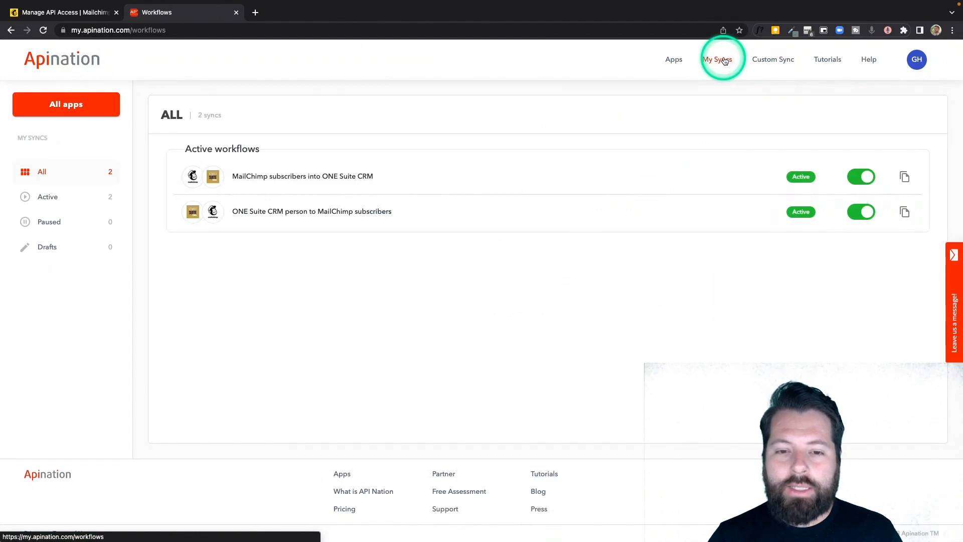